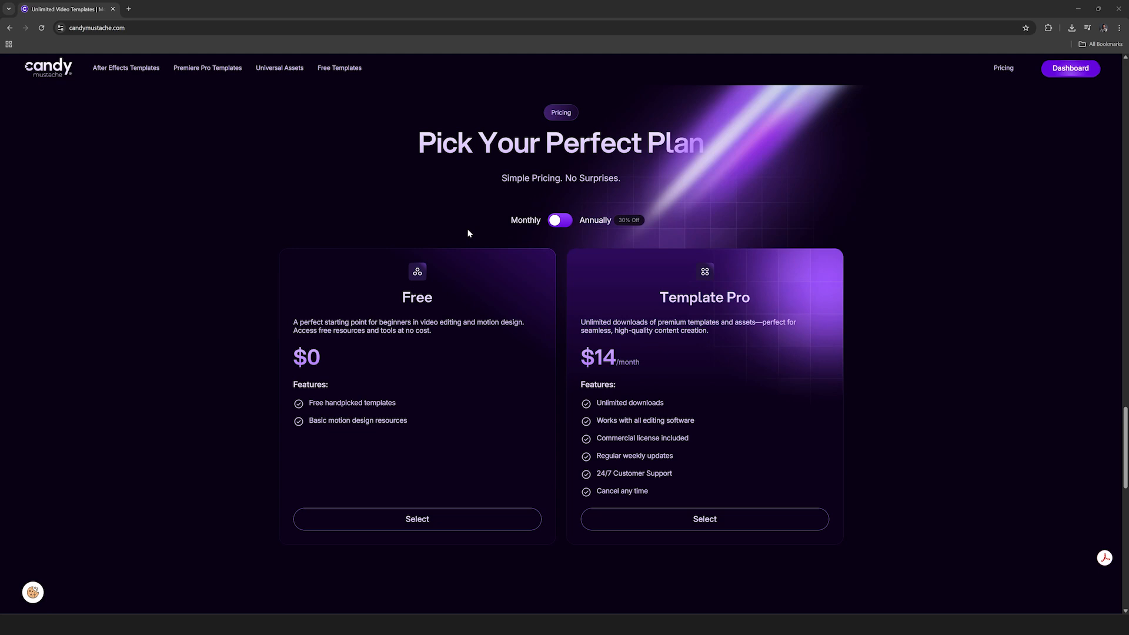
{"action": "left_click", "coordinate": [555, 224]}
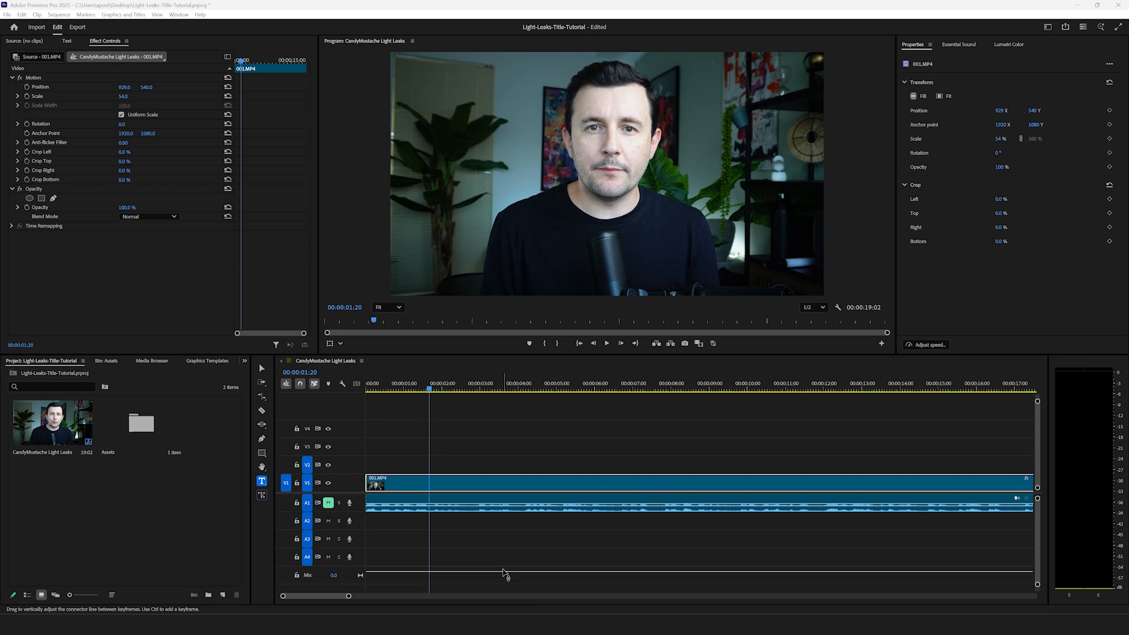
{"action": "left_click_drag", "start_coordinate": [411, 389], "coordinate": [443, 395]}
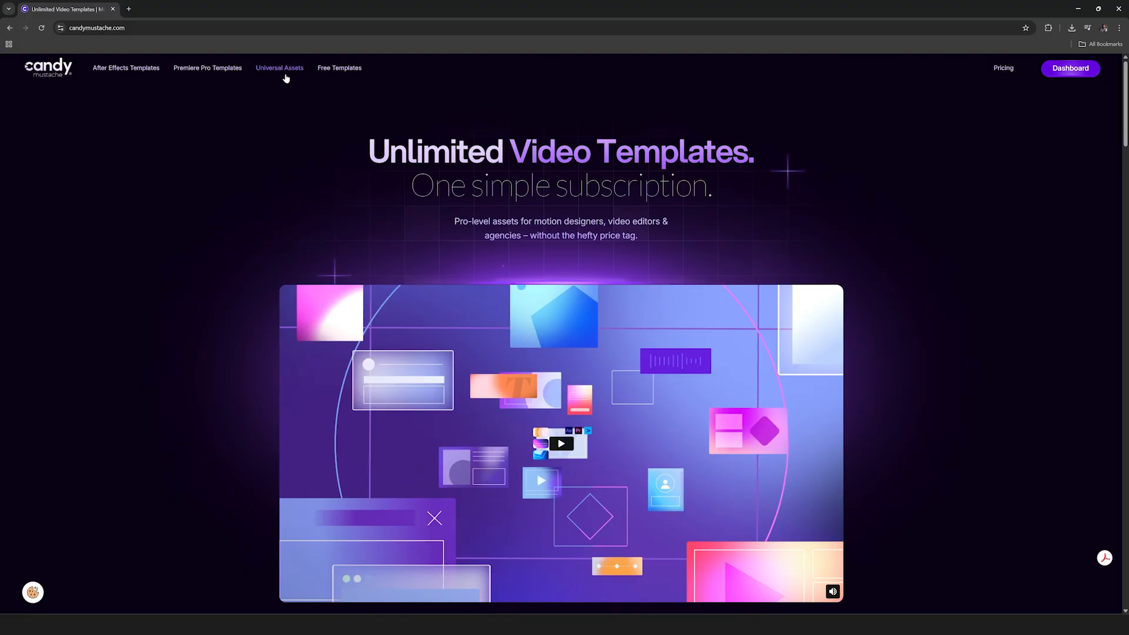
Step: In the browser, open the Universal Assets library on candymustache.com and filter it to the LUTs category
{"action": "left_click", "coordinate": [285, 77]}
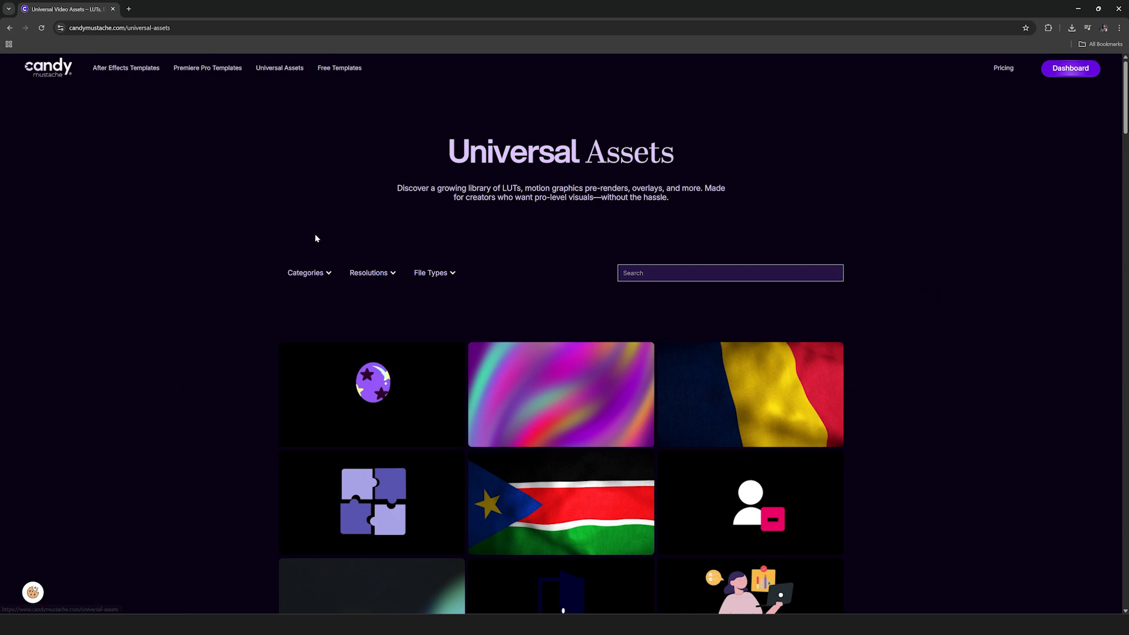
{"action": "left_click", "coordinate": [325, 275]}
{"action": "left_click", "coordinate": [294, 346]}
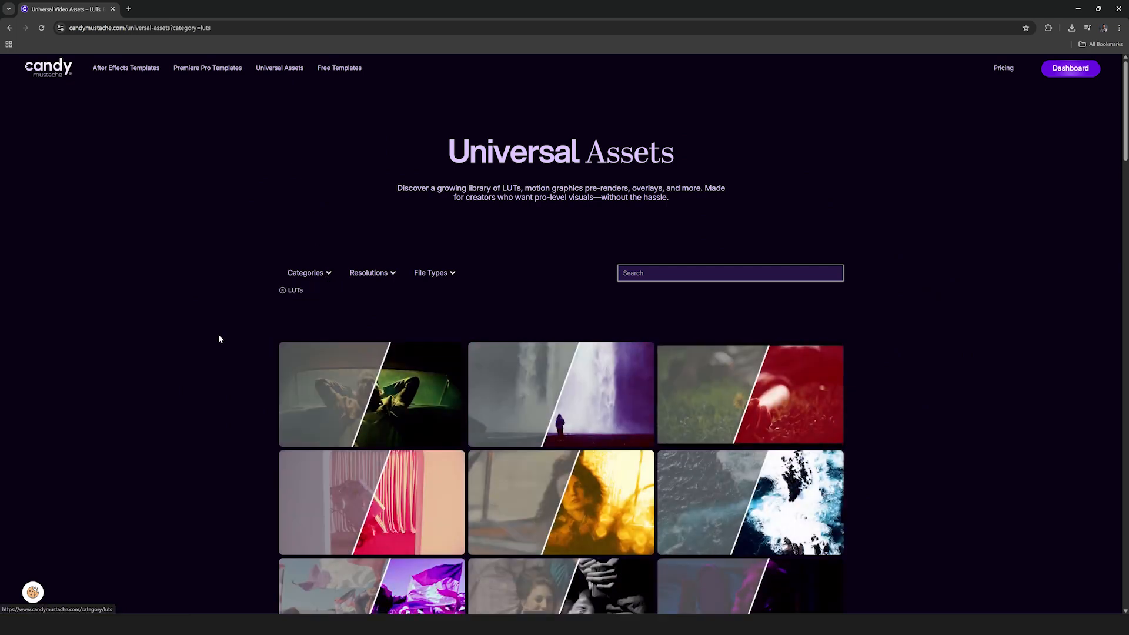
Step: Find the People 04 LUT among the filtered assets and download it
{"action": "scroll", "coordinate": [264, 342], "scroll_direction": "down", "scroll_amount": 10}
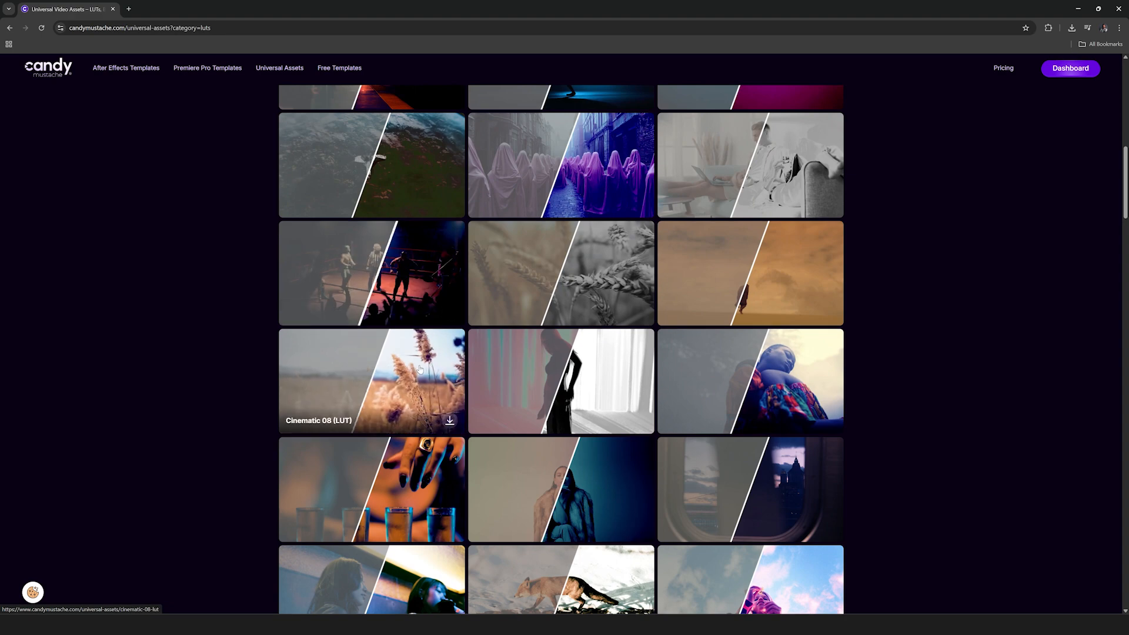
{"action": "scroll", "coordinate": [414, 353], "scroll_direction": "down", "scroll_amount": 12}
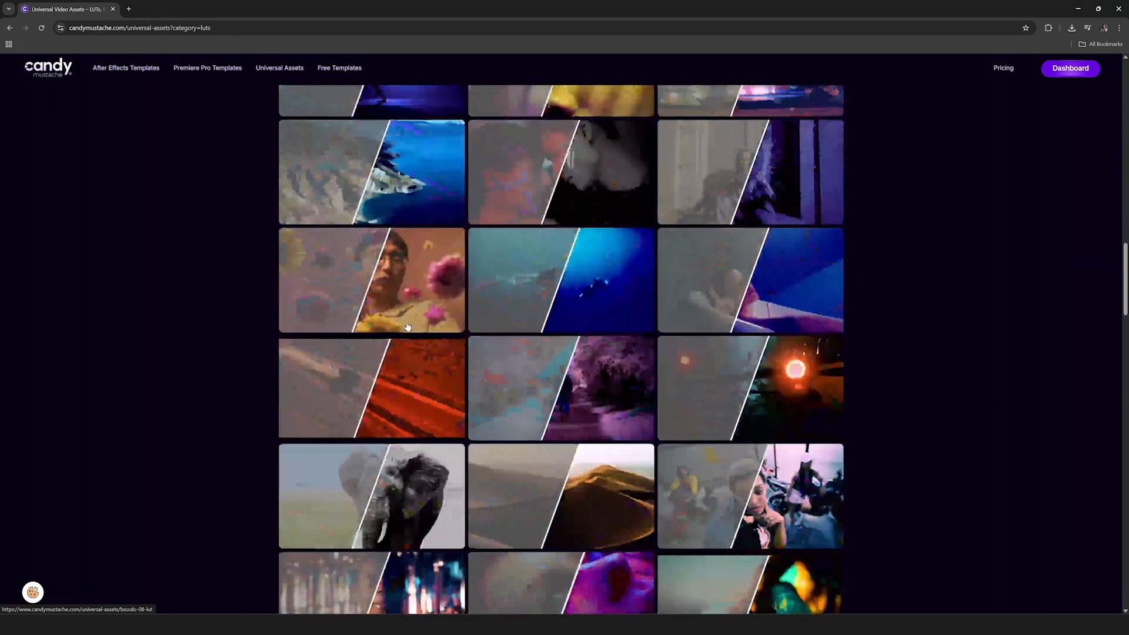
{"action": "scroll", "coordinate": [408, 326], "scroll_direction": "down", "scroll_amount": 7}
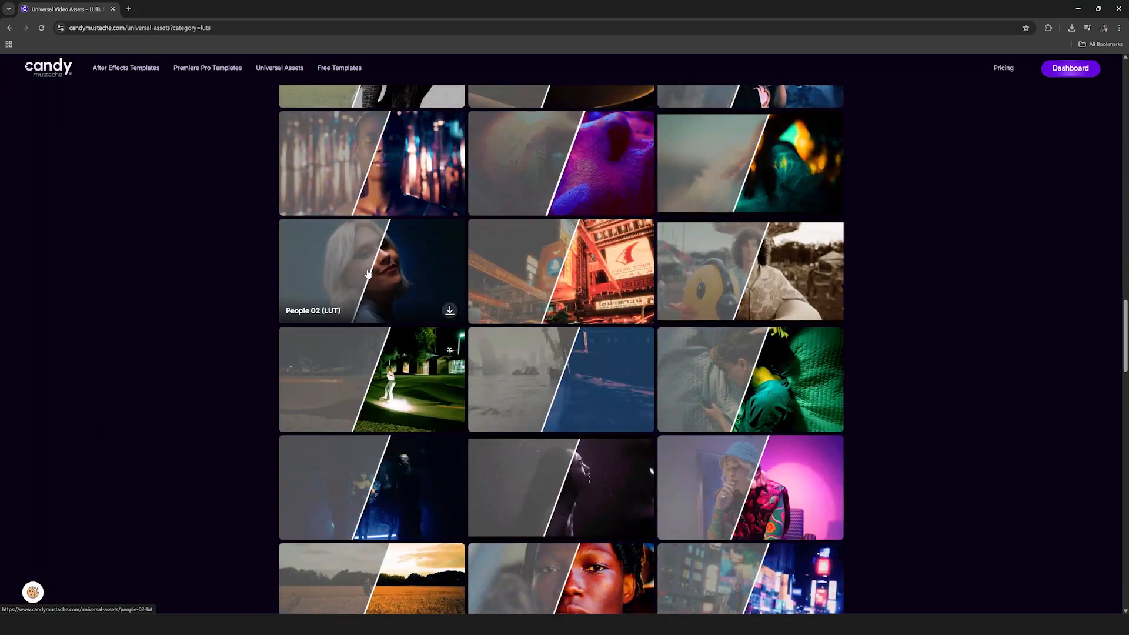
{"action": "scroll", "coordinate": [750, 271], "scroll_direction": "down", "scroll_amount": 4}
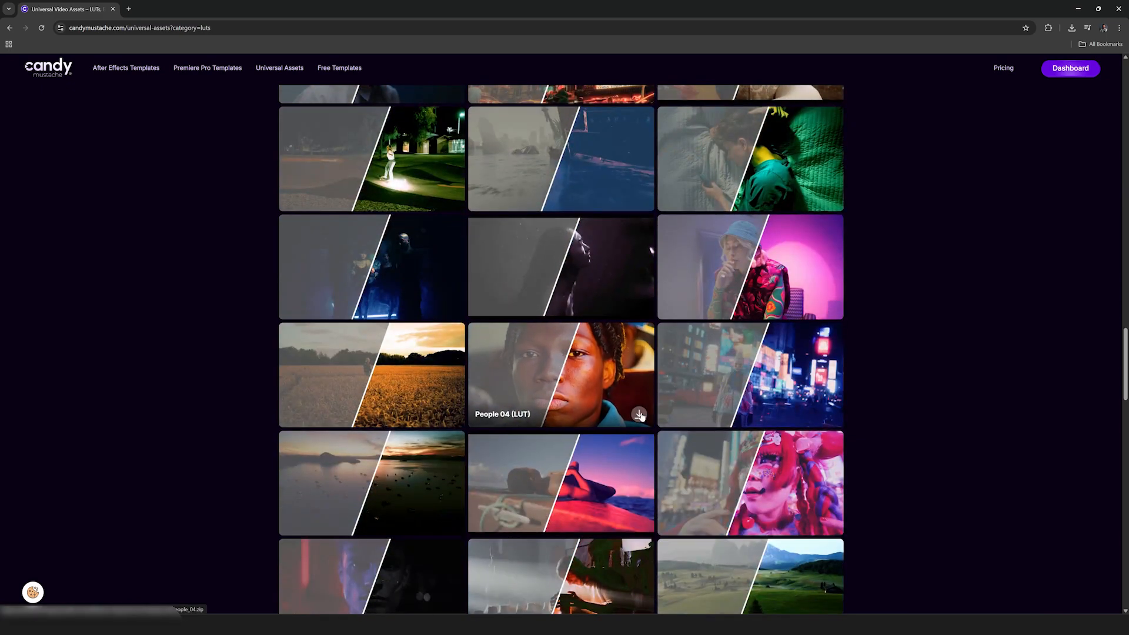
{"action": "left_click", "coordinate": [640, 415]}
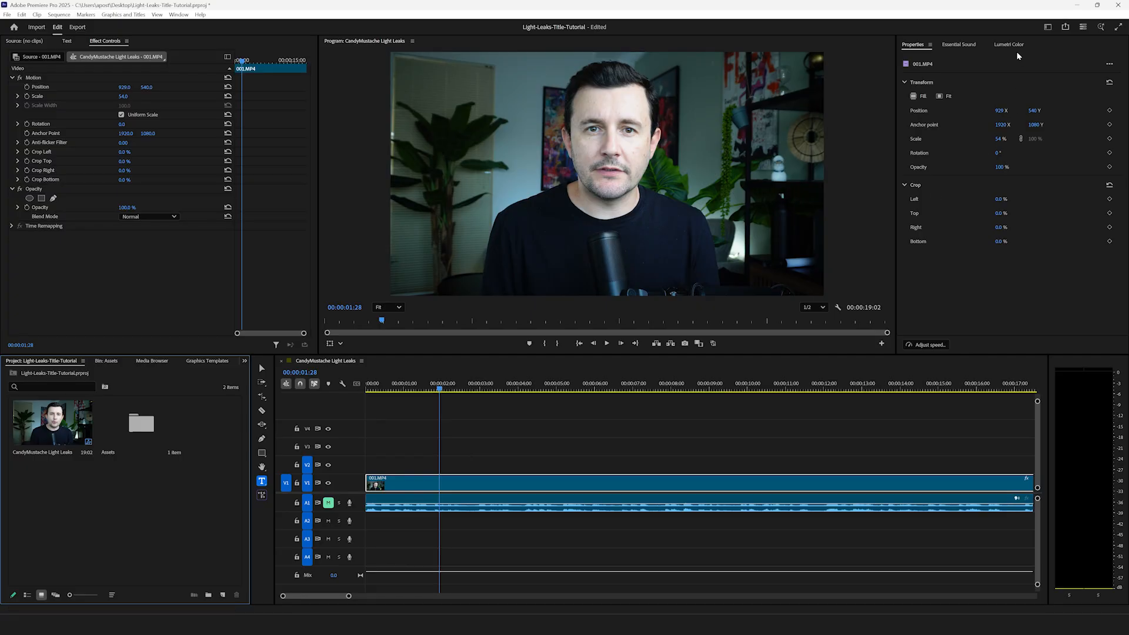
Step: In Premiere Pro, add a Lumetri Color effect to the 001.MP4 clip
{"action": "left_click", "coordinate": [1017, 47]}
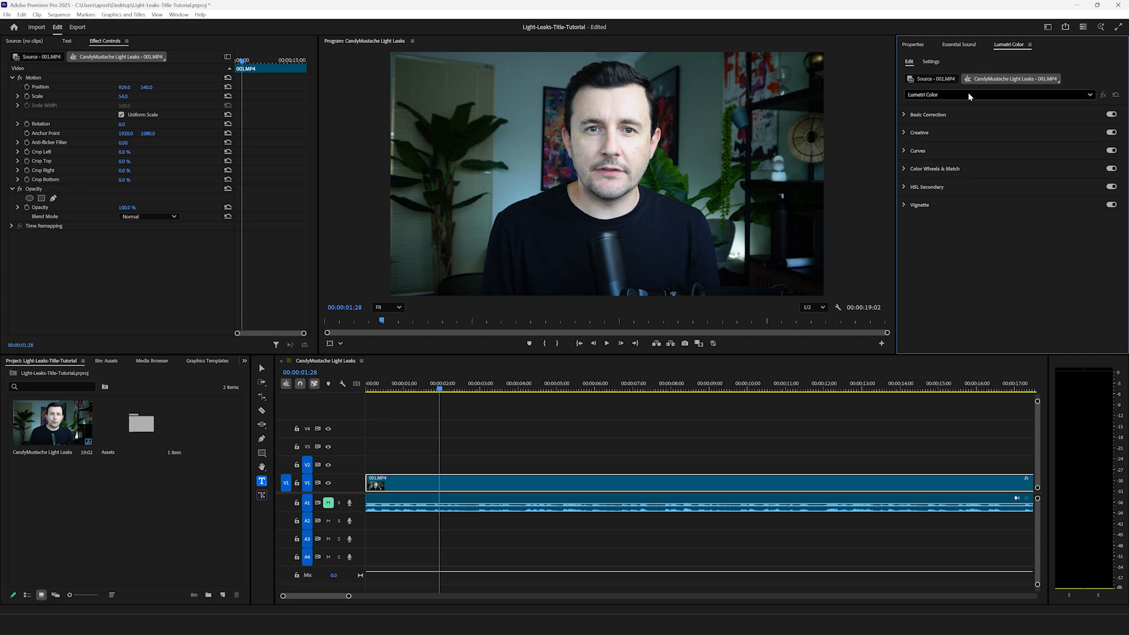
{"action": "left_click", "coordinate": [988, 96]}
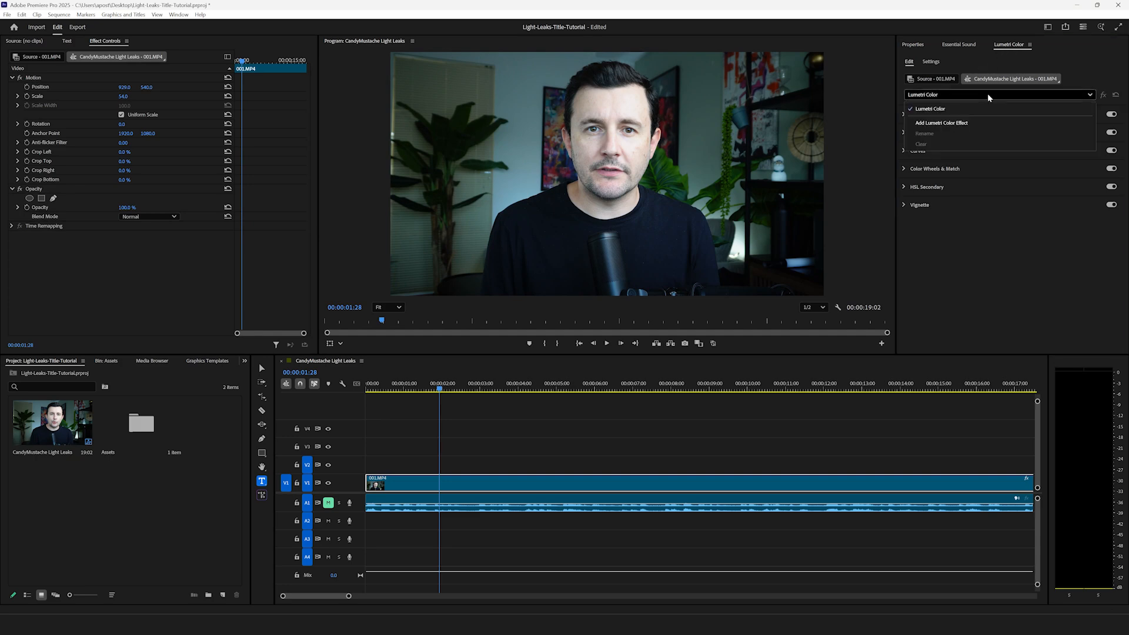
{"action": "left_click", "coordinate": [966, 124]}
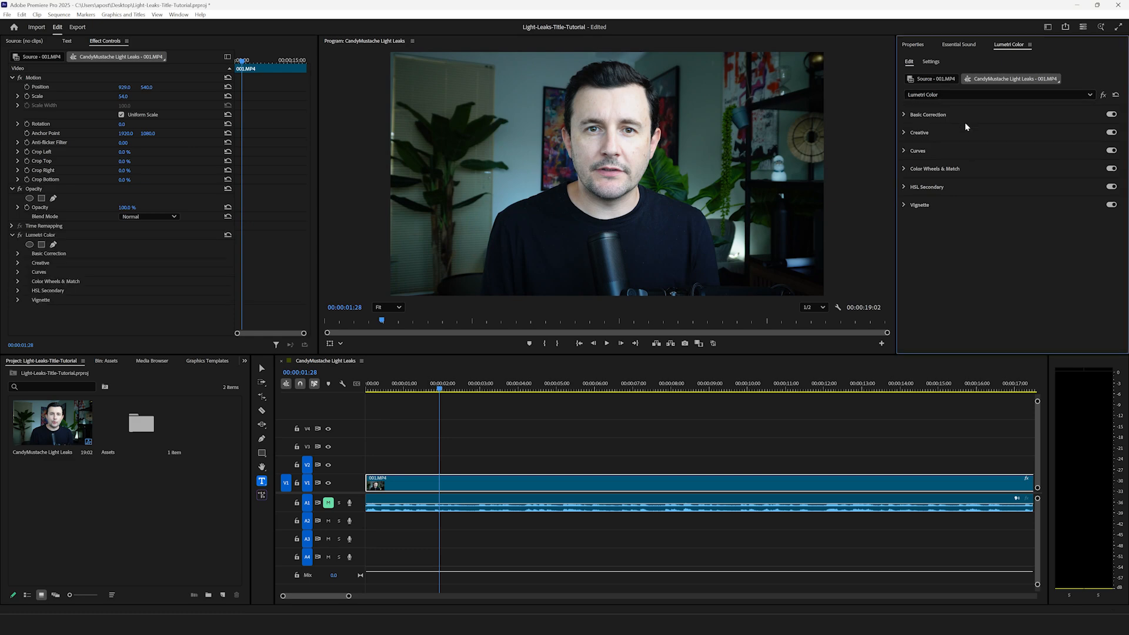
Step: Apply the People_04 LUT as the Lumetri creative look on 001.MP4 and set its intensity to 49
{"action": "left_click", "coordinate": [101, 306]}
{"action": "left_click", "coordinate": [17, 262]}
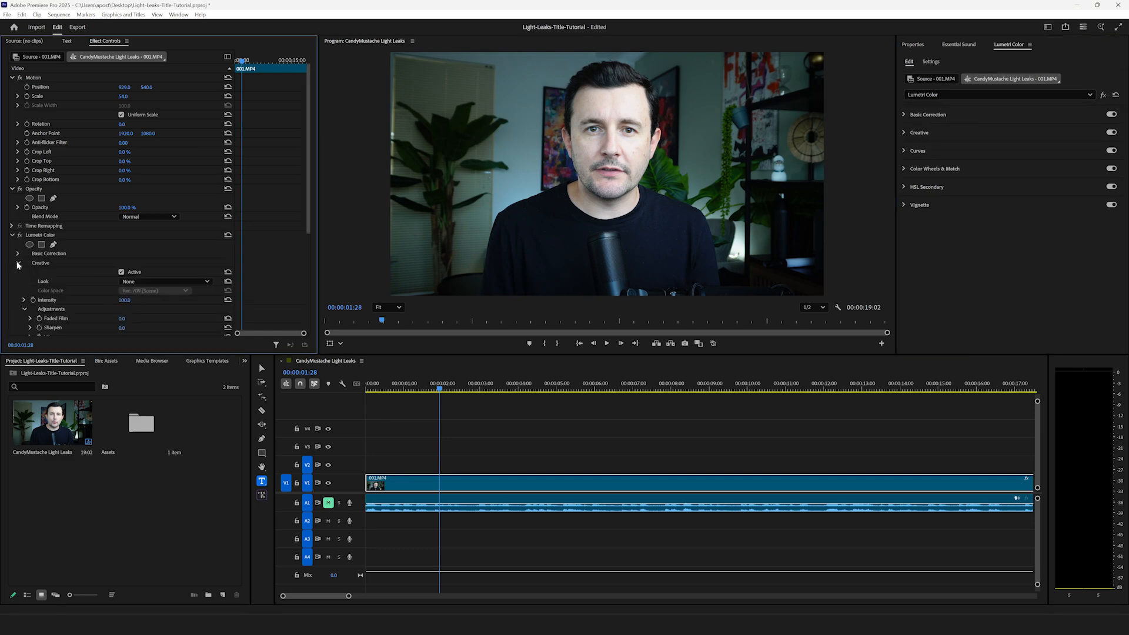
{"action": "left_click", "coordinate": [168, 281]}
{"action": "left_click", "coordinate": [139, 312]}
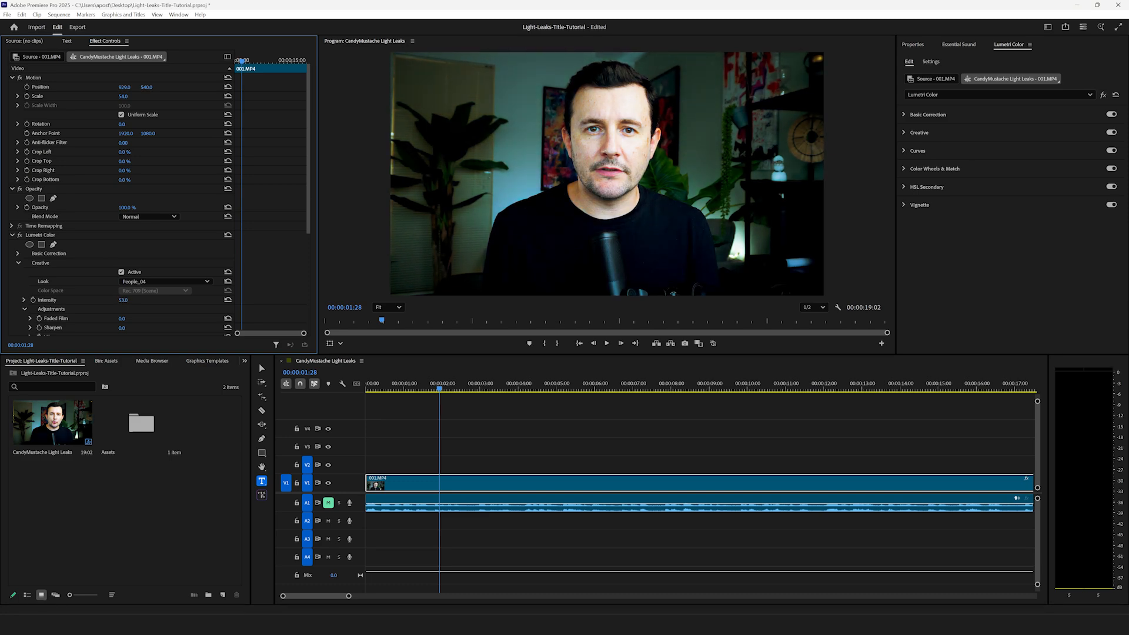
{"action": "left_click", "coordinate": [183, 517]}
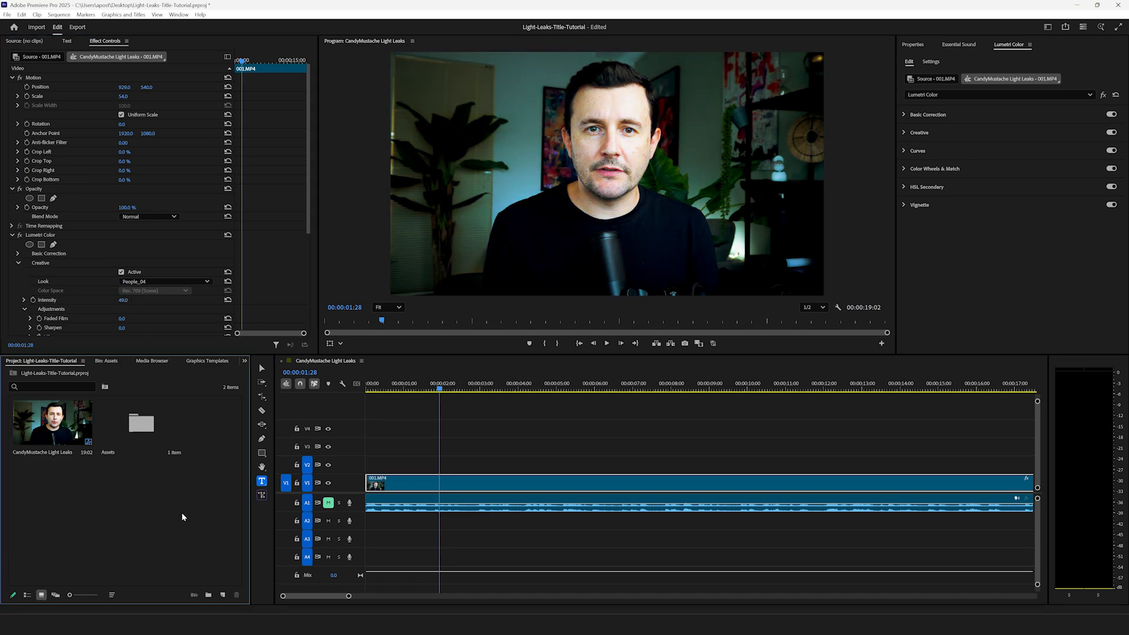
{"action": "left_click", "coordinate": [398, 447]}
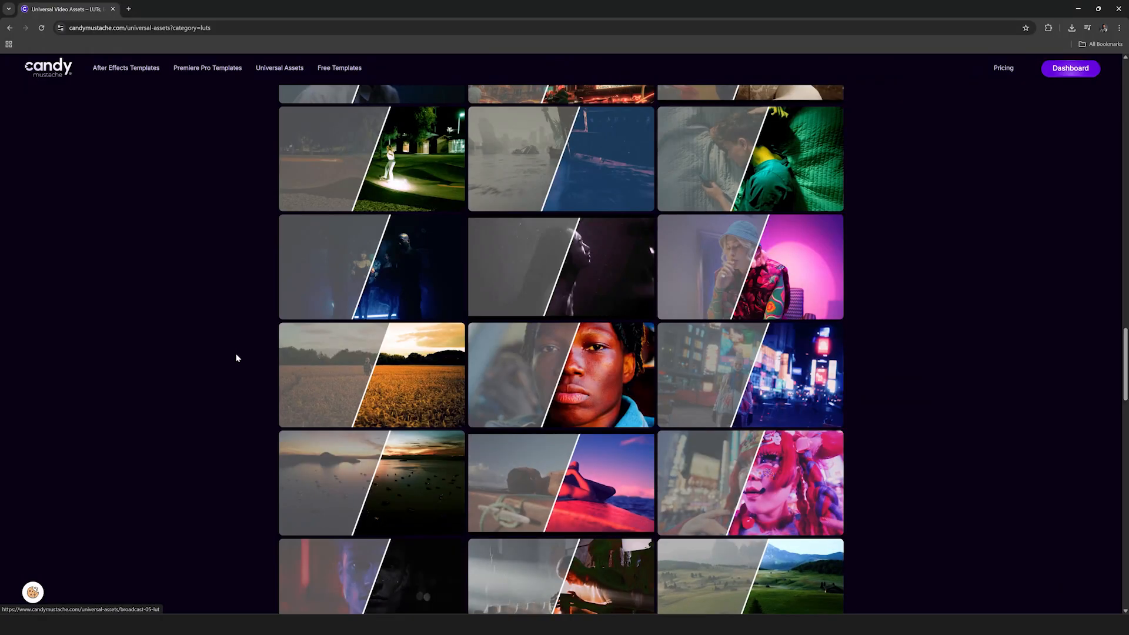
Step: Back in the browser, reopen the Universal Assets library and filter it to the Light Leaks category
{"action": "scroll", "coordinate": [237, 356], "scroll_direction": "down", "scroll_amount": 10}
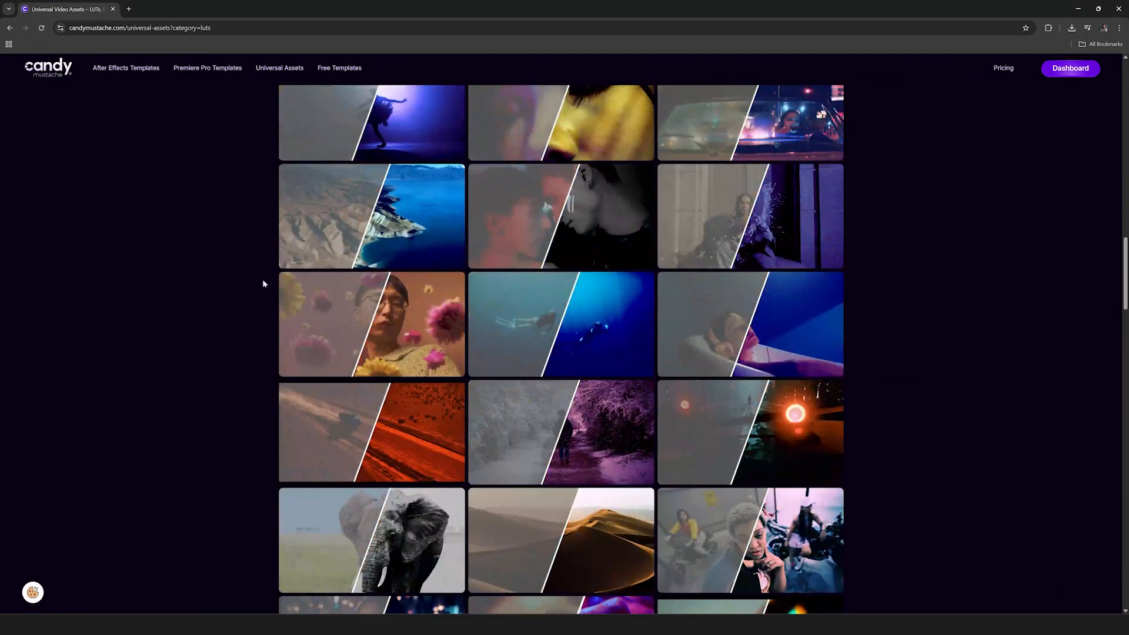
{"action": "left_click", "coordinate": [274, 71]}
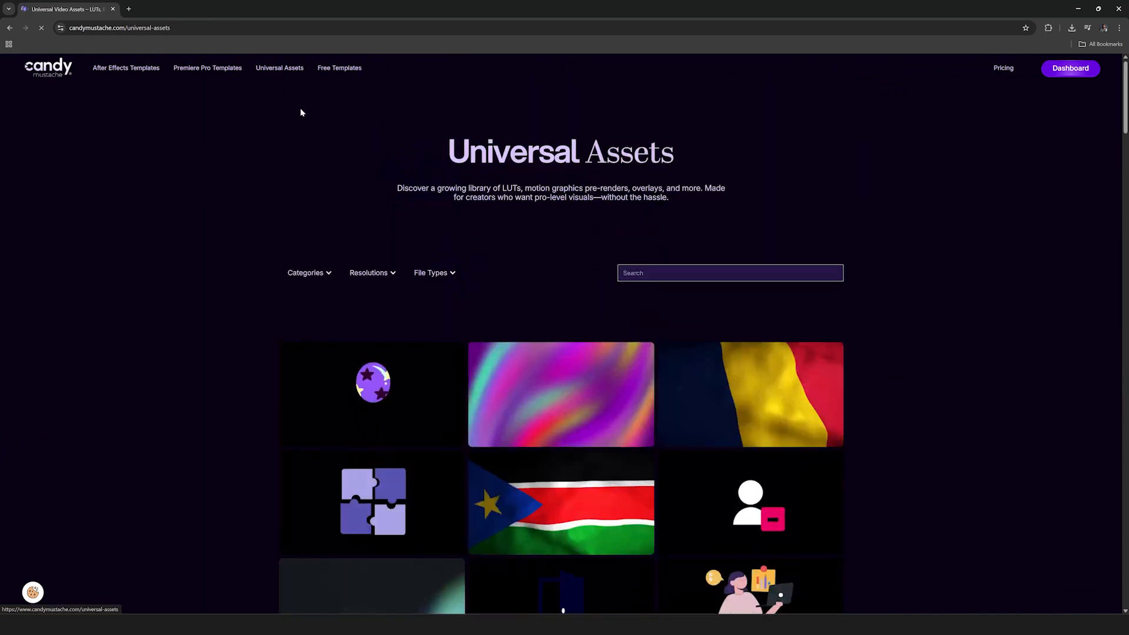
{"action": "left_click", "coordinate": [326, 273]}
{"action": "left_click", "coordinate": [301, 299]}
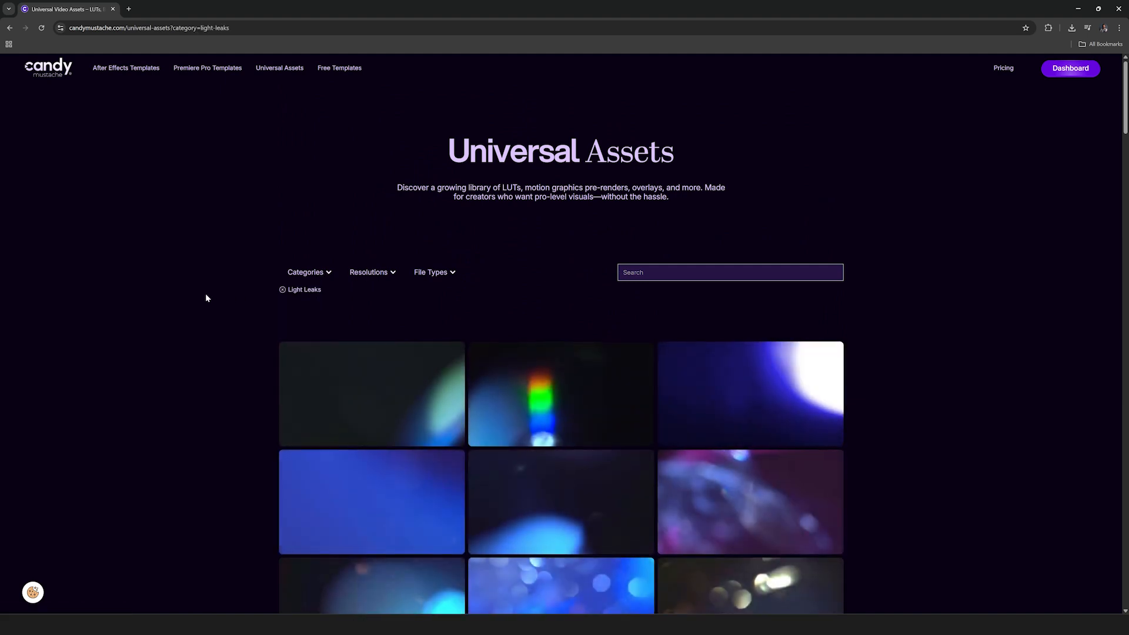
Step: Browse the light leak clips and download Mixed Light Leaks Bokeh 00420
{"action": "scroll", "coordinate": [206, 298], "scroll_direction": "down", "scroll_amount": 2}
{"action": "scroll", "coordinate": [206, 299], "scroll_direction": "down", "scroll_amount": 2}
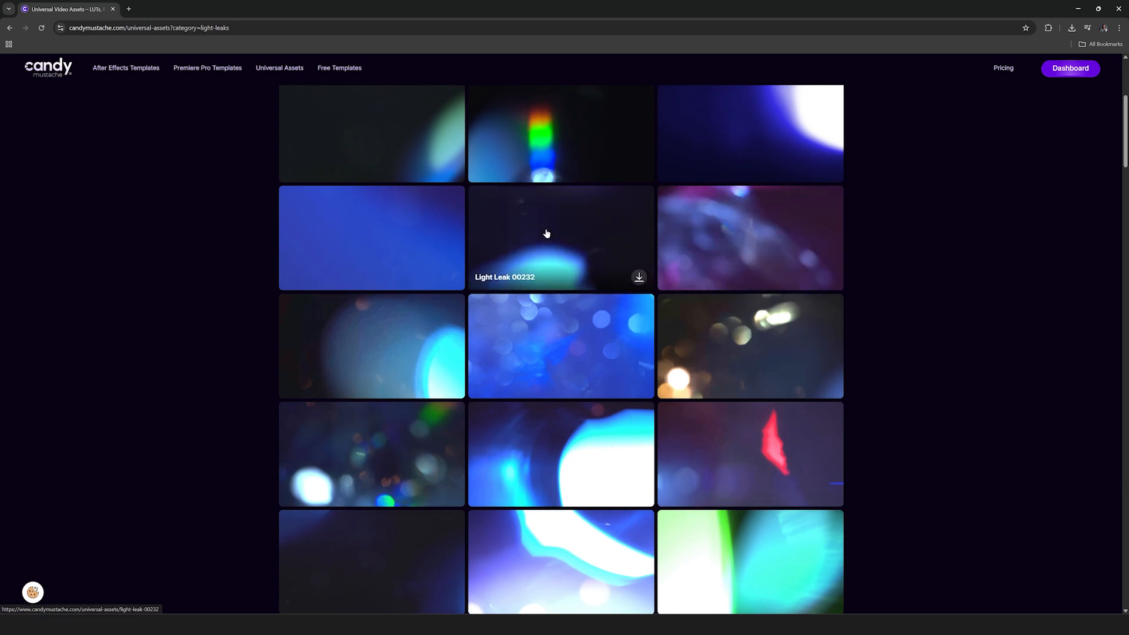
{"action": "scroll", "coordinate": [542, 348], "scroll_direction": "down", "scroll_amount": 2}
{"action": "scroll", "coordinate": [546, 341], "scroll_direction": "down", "scroll_amount": 2}
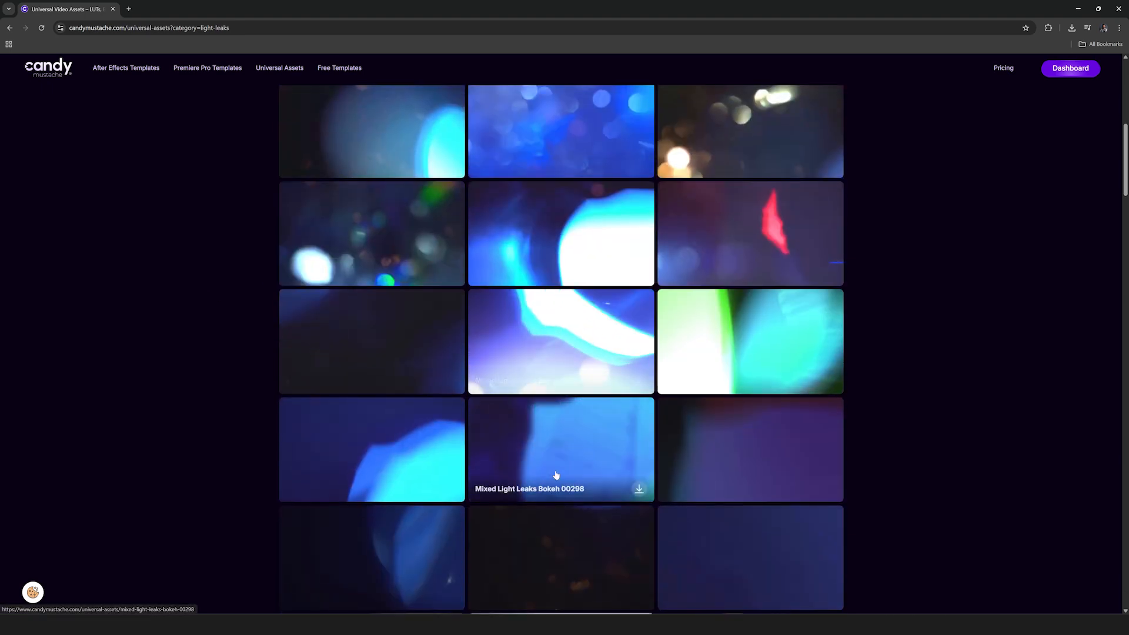
{"action": "scroll", "coordinate": [577, 410], "scroll_direction": "down", "scroll_amount": 3}
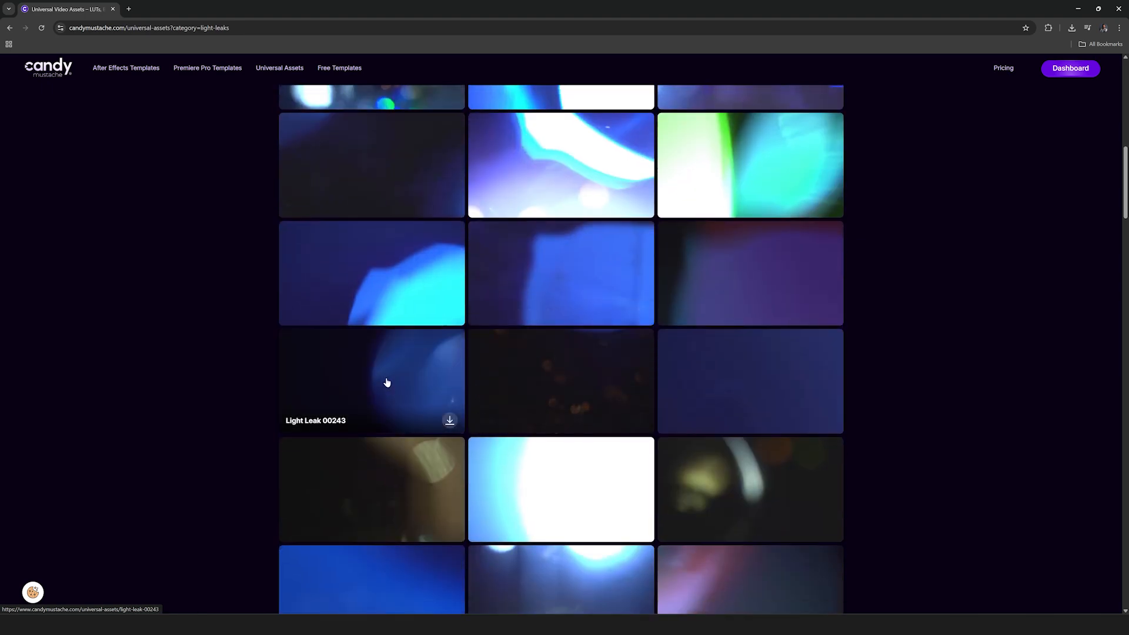
{"action": "scroll", "coordinate": [387, 493], "scroll_direction": "down", "scroll_amount": 1}
{"action": "scroll", "coordinate": [389, 491], "scroll_direction": "down", "scroll_amount": 3}
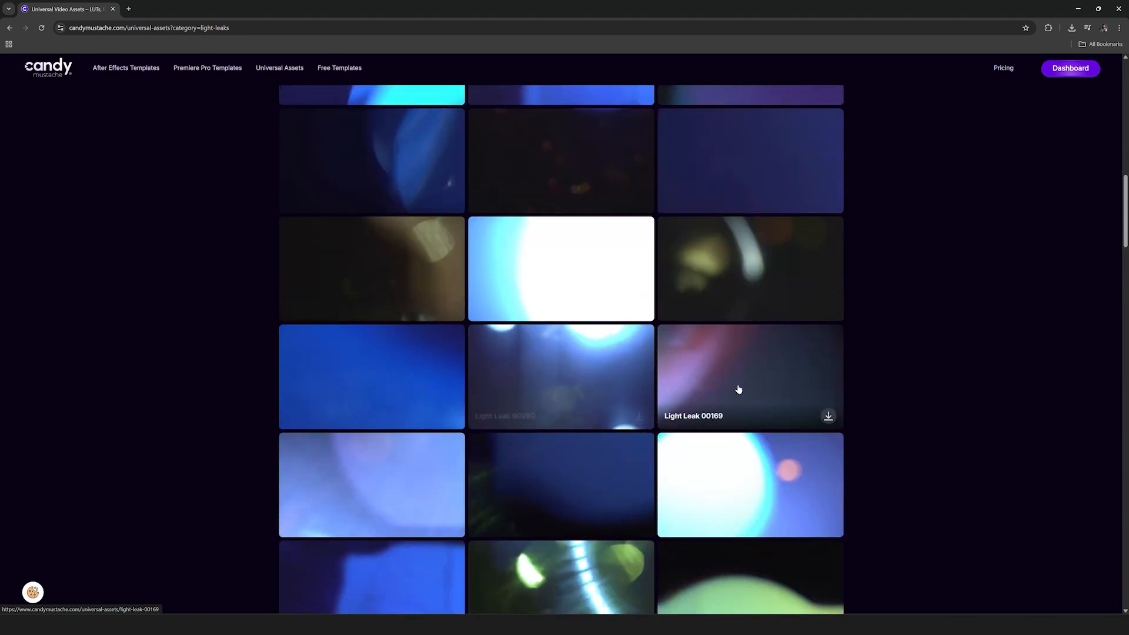
{"action": "scroll", "coordinate": [740, 390], "scroll_direction": "down", "scroll_amount": 5}
{"action": "scroll", "coordinate": [577, 489], "scroll_direction": "down", "scroll_amount": 3}
{"action": "scroll", "coordinate": [750, 394], "scroll_direction": "up", "scroll_amount": 4}
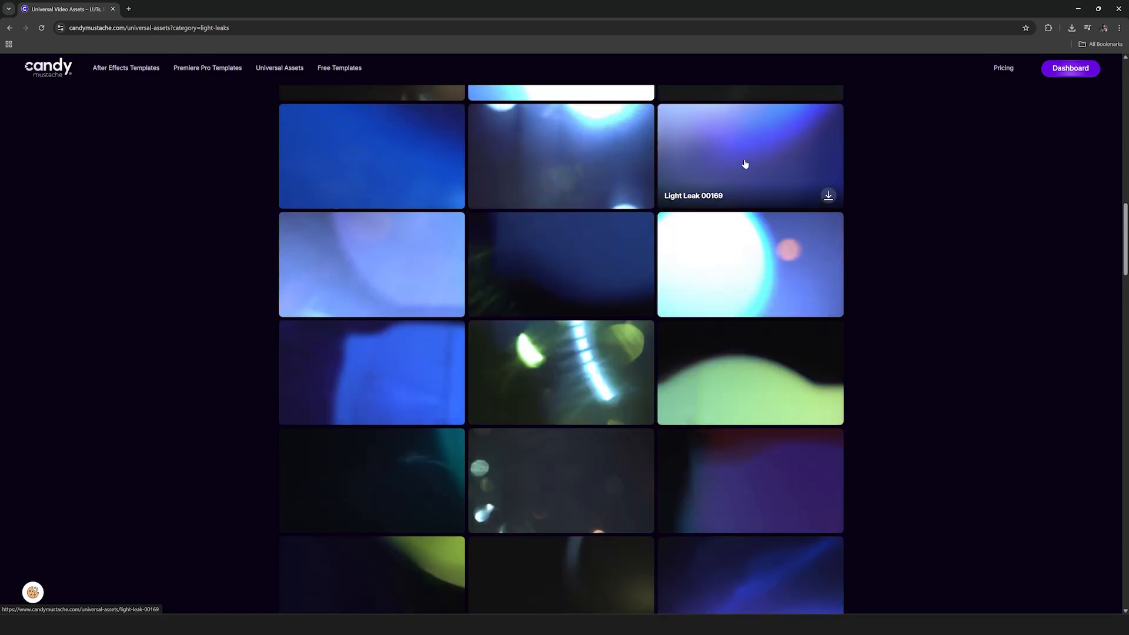
{"action": "scroll", "coordinate": [741, 176], "scroll_direction": "up", "scroll_amount": 3}
{"action": "scroll", "coordinate": [690, 245], "scroll_direction": "down", "scroll_amount": 4}
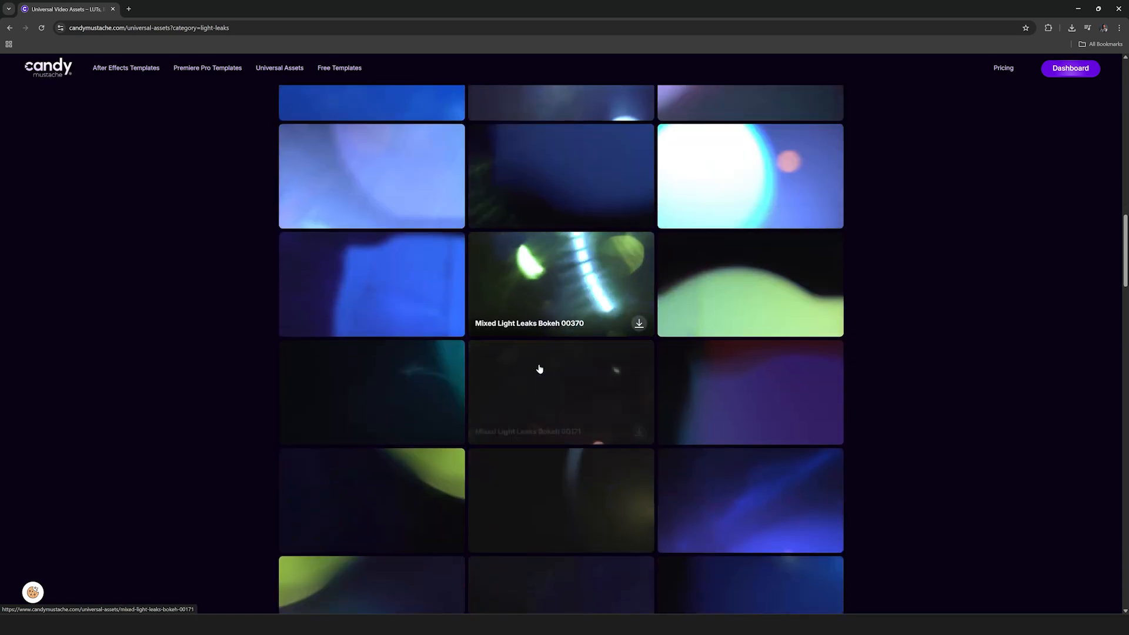
{"action": "scroll", "coordinate": [539, 383], "scroll_direction": "down", "scroll_amount": 8}
{"action": "scroll", "coordinate": [541, 383], "scroll_direction": "down", "scroll_amount": 3}
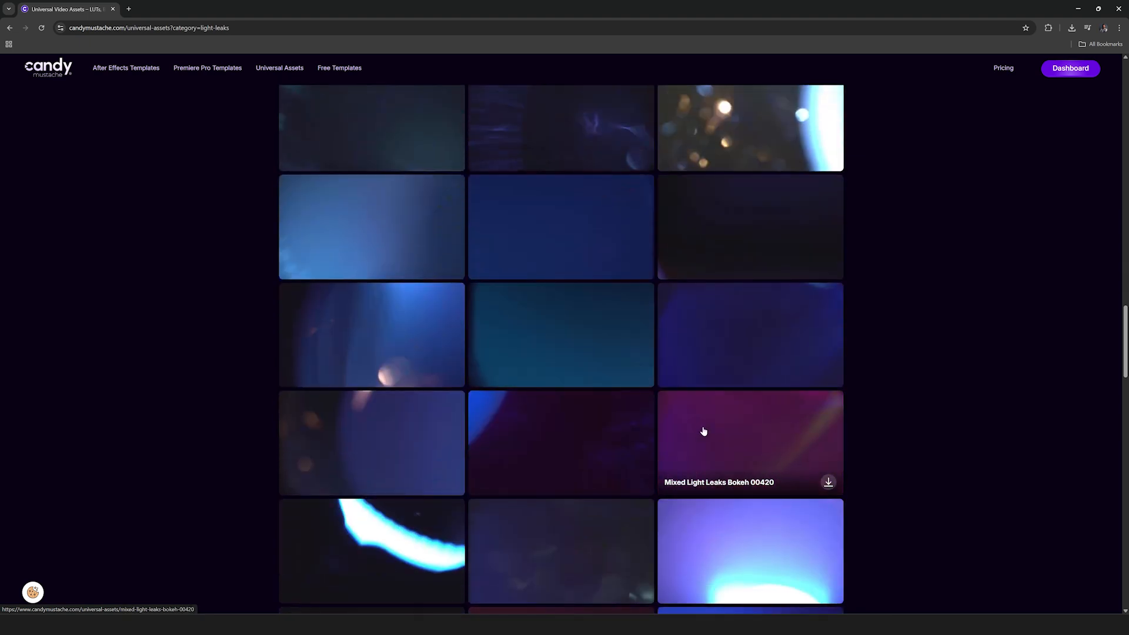
{"action": "left_click", "coordinate": [828, 483]}
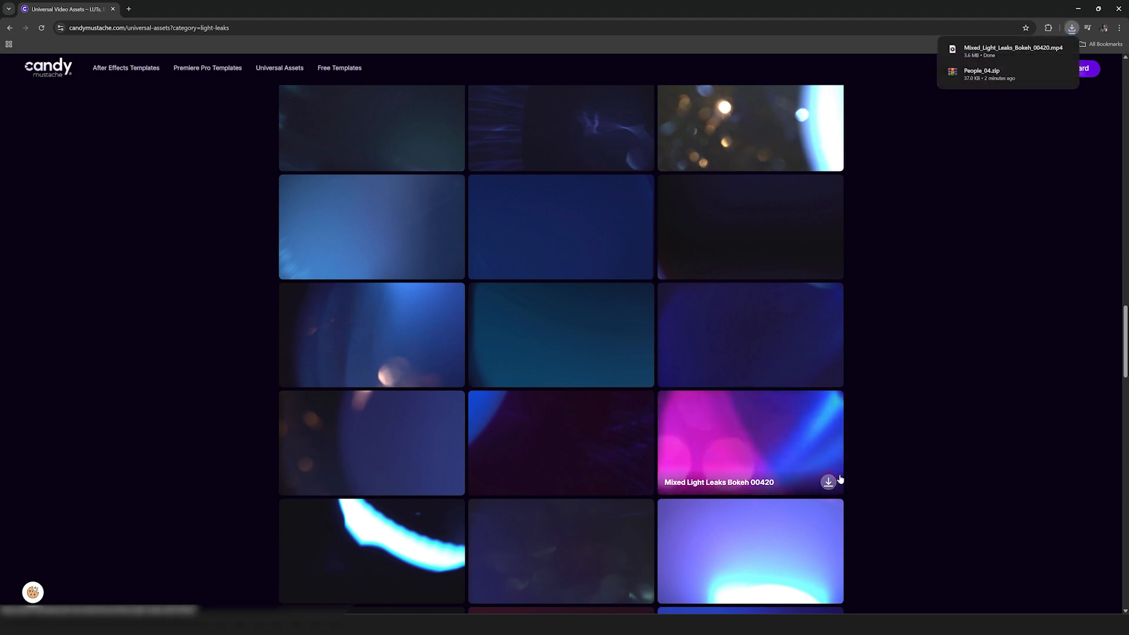
Step: In Premiere Pro, place Mixed_Light_Leaks_Bokeh_00420.mp4 on V2 from about 00:00:01:14 and set its blend mode to Linear Dodge (Add)
{"action": "left_click_drag", "start_coordinate": [974, 63], "coordinate": [419, 464]}
{"action": "left_click_drag", "start_coordinate": [436, 389], "coordinate": [462, 389]}
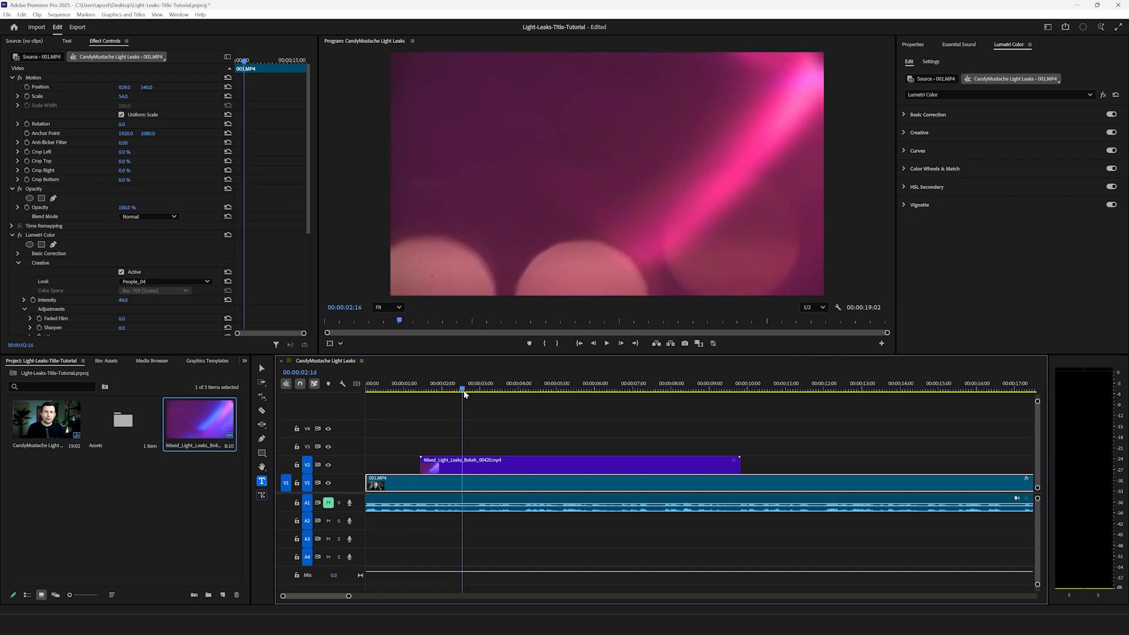
{"action": "left_click", "coordinate": [461, 472]}
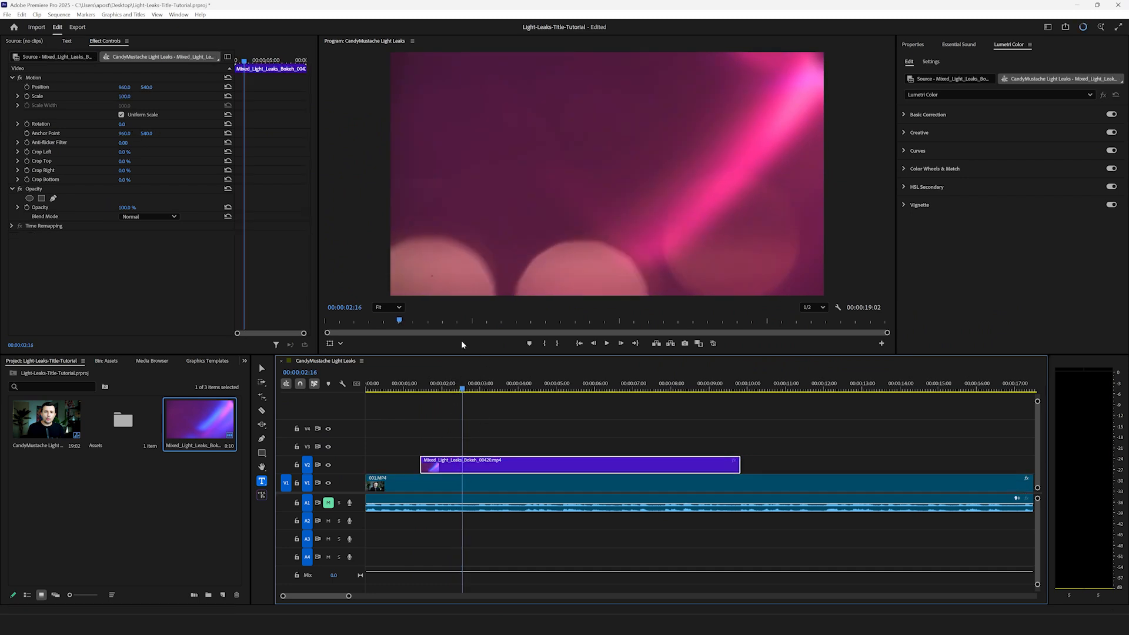
{"action": "left_click", "coordinate": [128, 218]}
{"action": "left_click", "coordinate": [151, 345]}
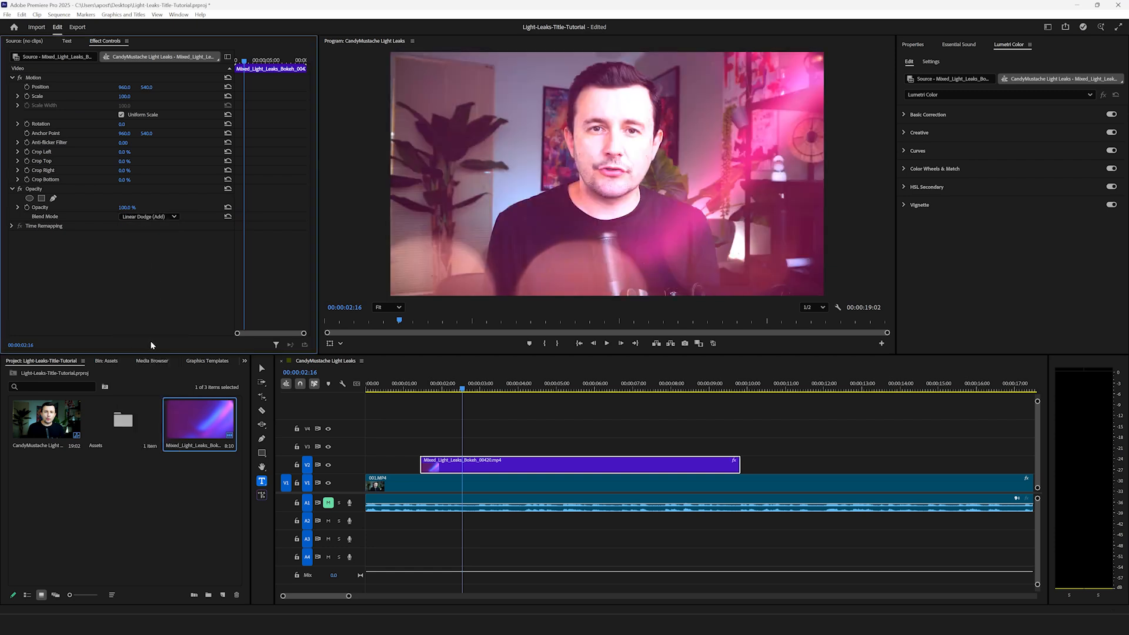
Step: Keyframe the light leak clip's opacity from 0% at 00:00:01:14 to 100% at 00:00:02:05
{"action": "left_click", "coordinate": [449, 390]}
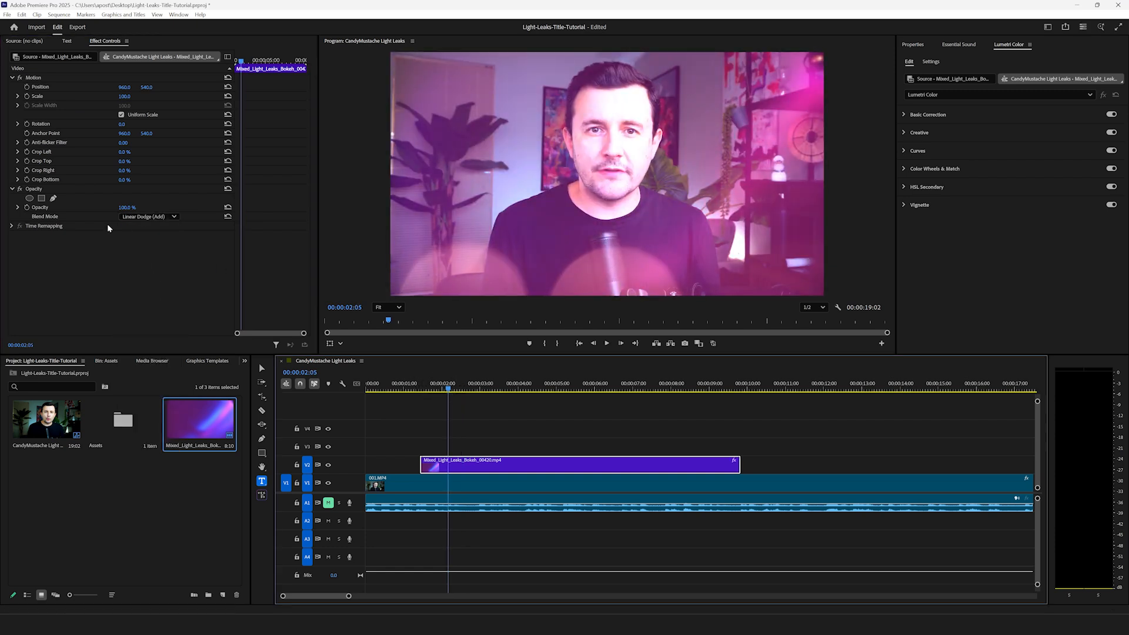
{"action": "left_click", "coordinate": [26, 207]}
{"action": "left_click_drag", "start_coordinate": [449, 390], "coordinate": [424, 390]}
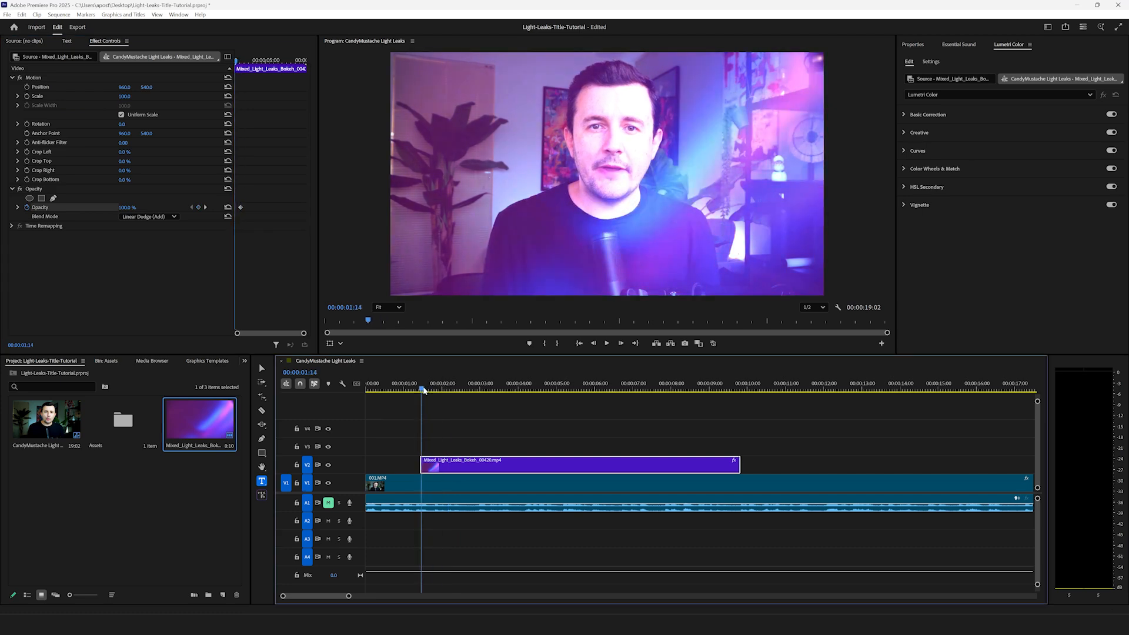
{"action": "left_click", "coordinate": [129, 207]}
{"action": "key", "text": "Return"}
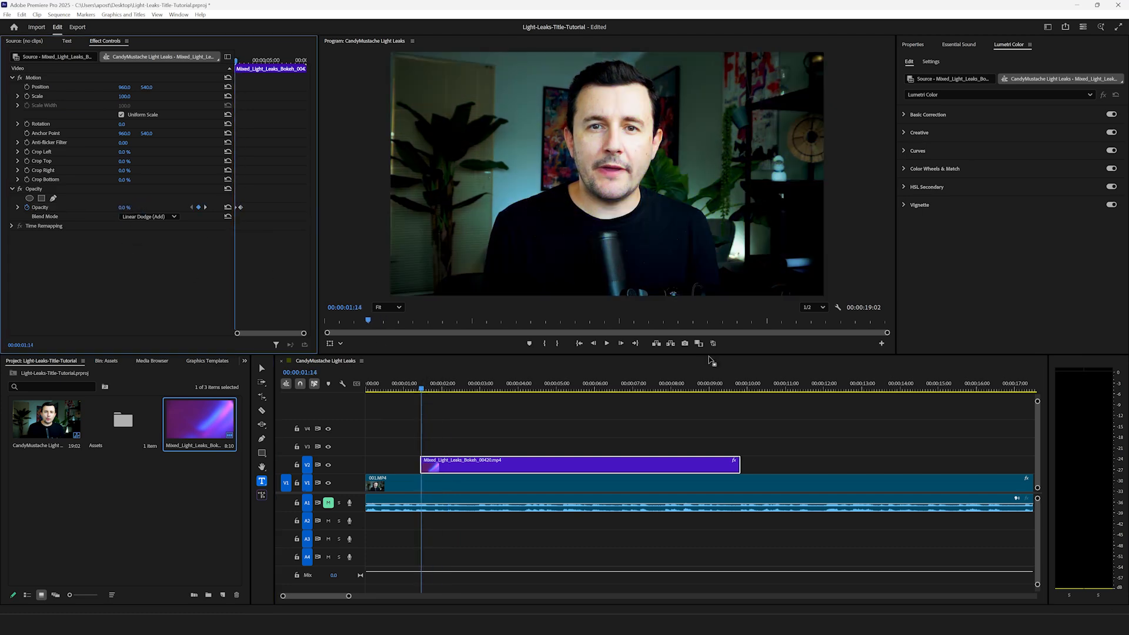
Step: Duplicate the light leak clip onto track V3, directly above the original on V2
{"action": "mouse_move", "coordinate": [422, 388]}
{"action": "left_mouse_down"}
{"action": "mouse_move", "coordinate": [471, 393]}
{"action": "mouse_move", "coordinate": [420, 395]}
{"action": "left_mouse_up"}
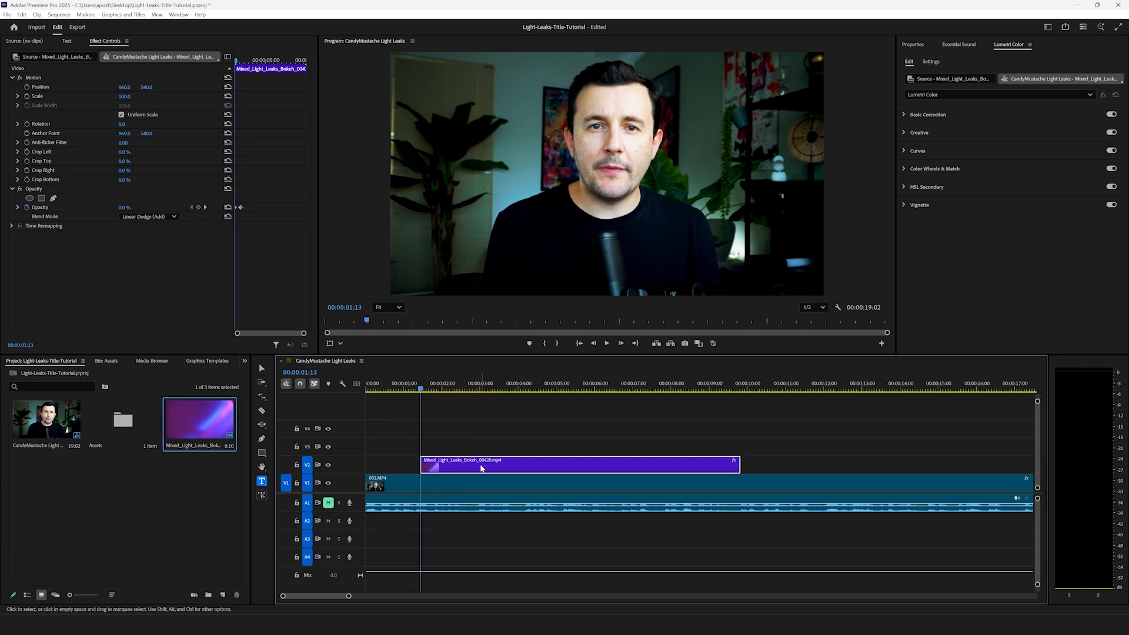
{"action": "left_click_drag", "start_coordinate": [476, 466], "coordinate": [475, 448]}
{"action": "left_click", "coordinate": [457, 418]}
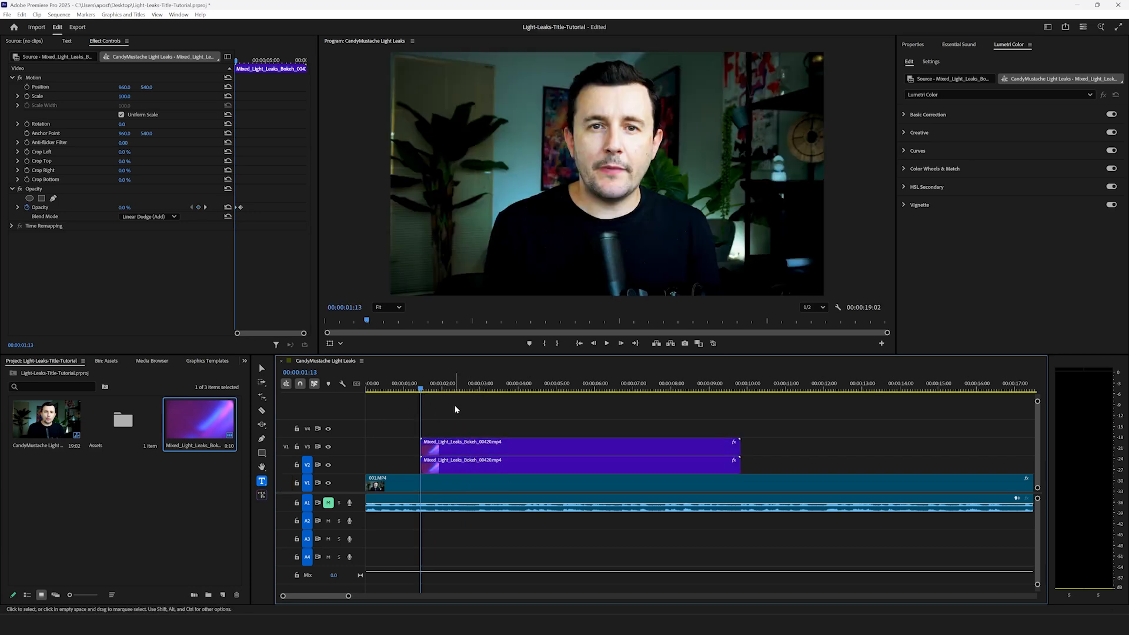
Step: Play back the stacked light leak clips over the footage from 00:00:01:13
{"action": "key", "text": "space"}
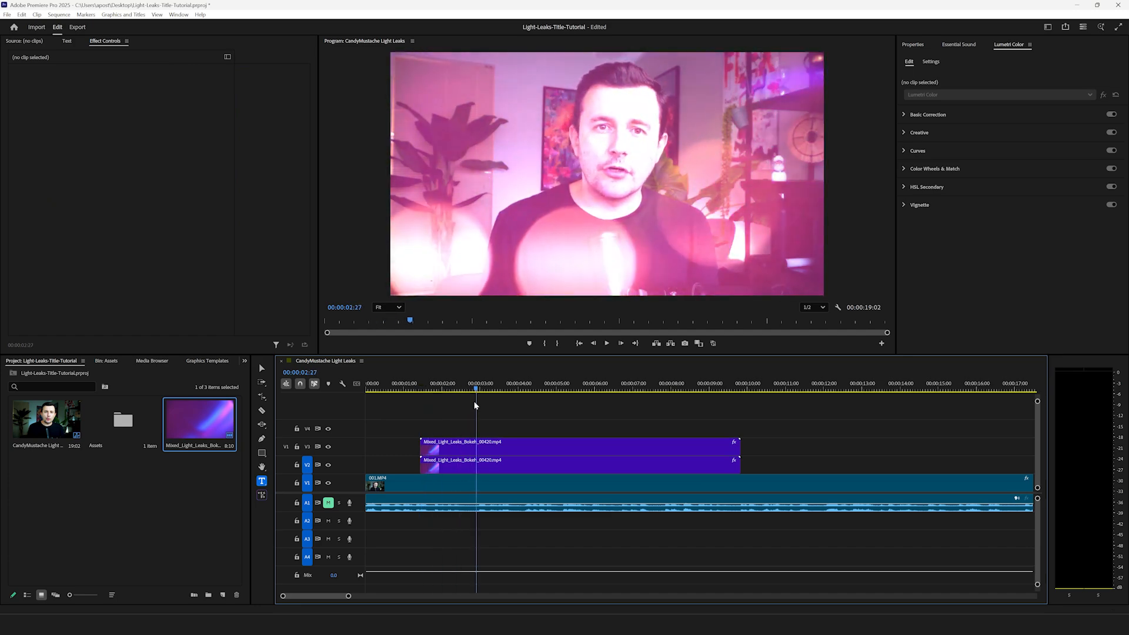
{"action": "key", "text": "space"}
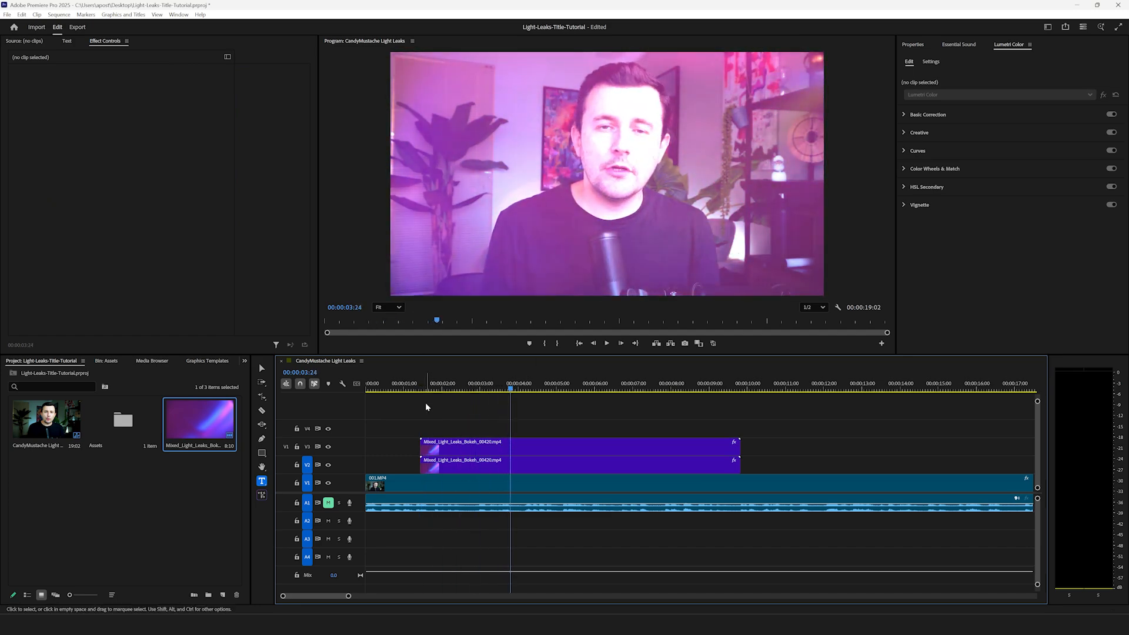
Step: Switch to the Candy Mustache site in the browser and filter its Premiere Pro templates by the Titles category and PRPROJ file type
{"action": "left_click", "coordinate": [692, 622]}
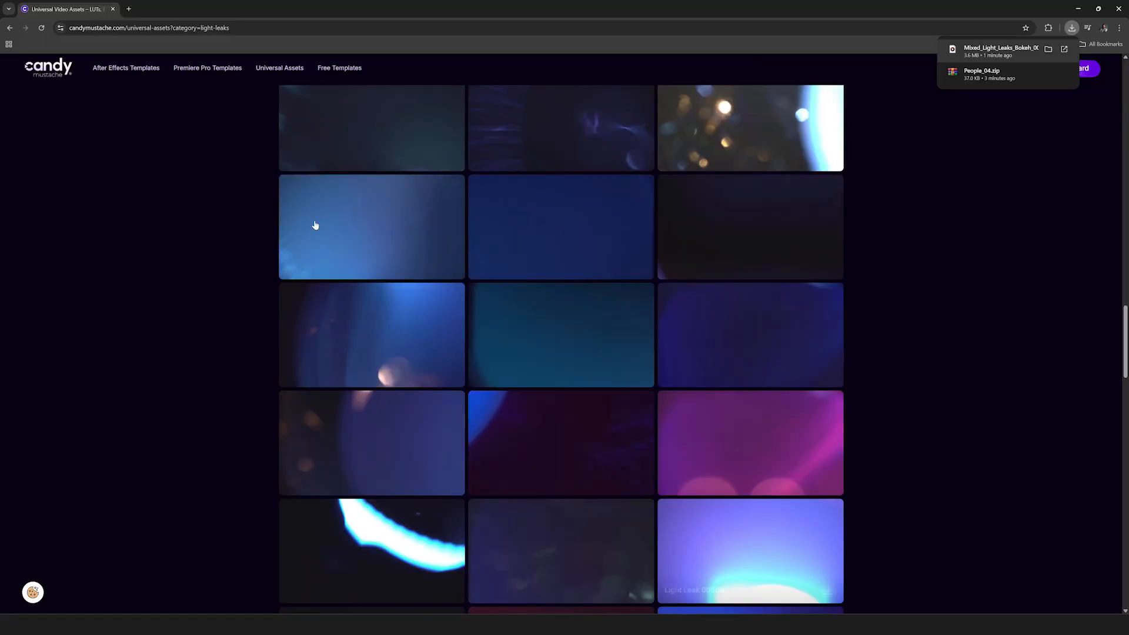
{"action": "left_click", "coordinate": [208, 69]}
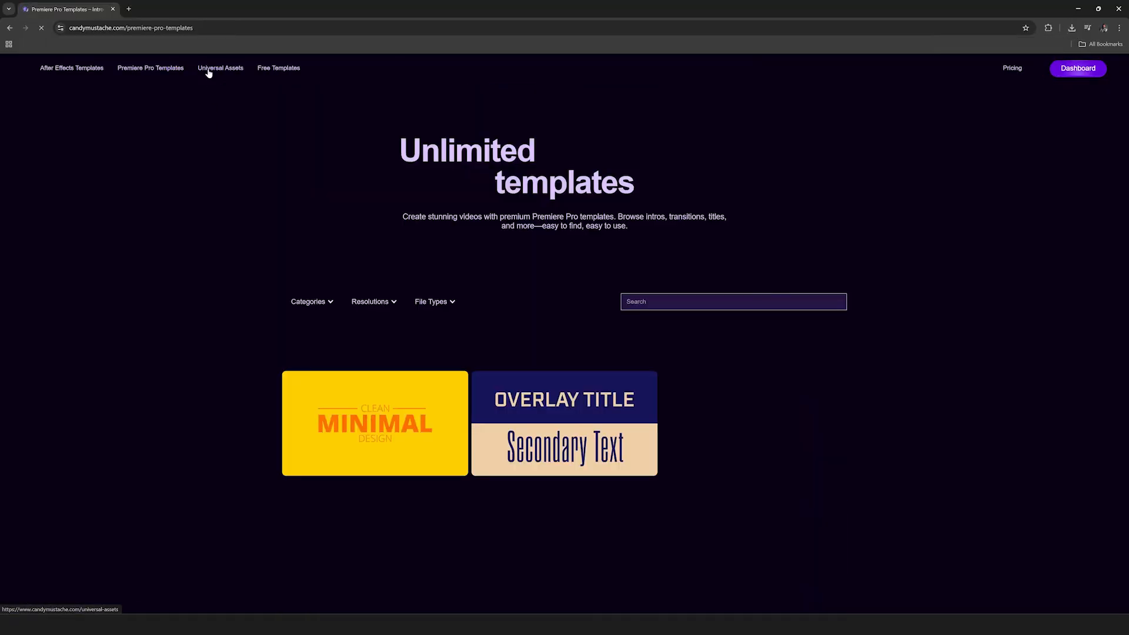
{"action": "left_click", "coordinate": [322, 306]}
{"action": "left_click", "coordinate": [296, 351]}
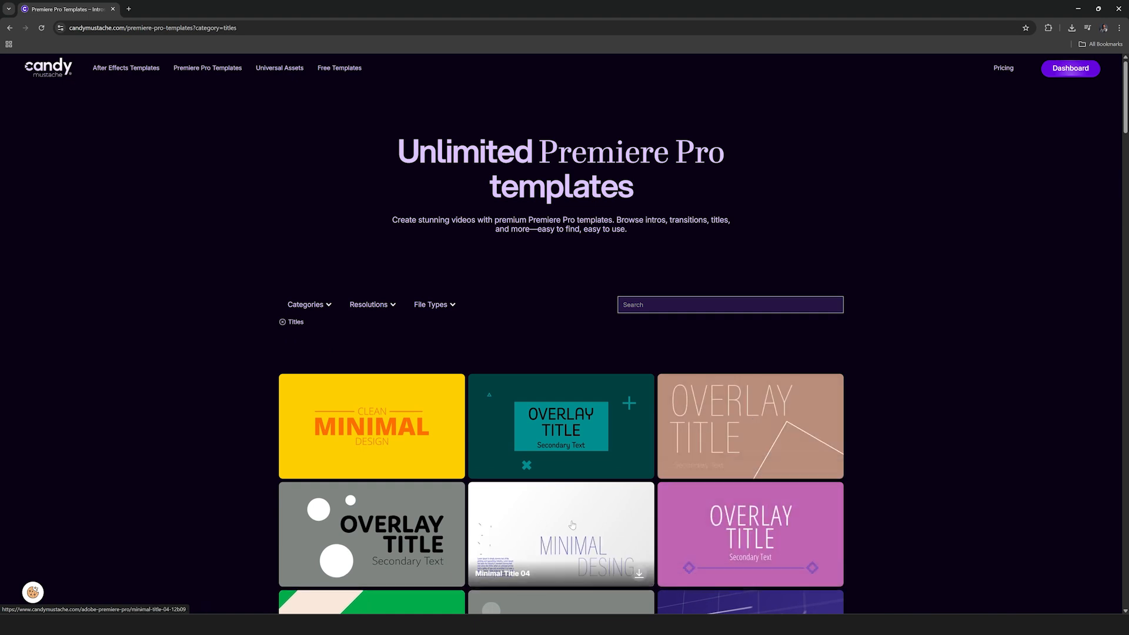
{"action": "left_click", "coordinate": [437, 307]}
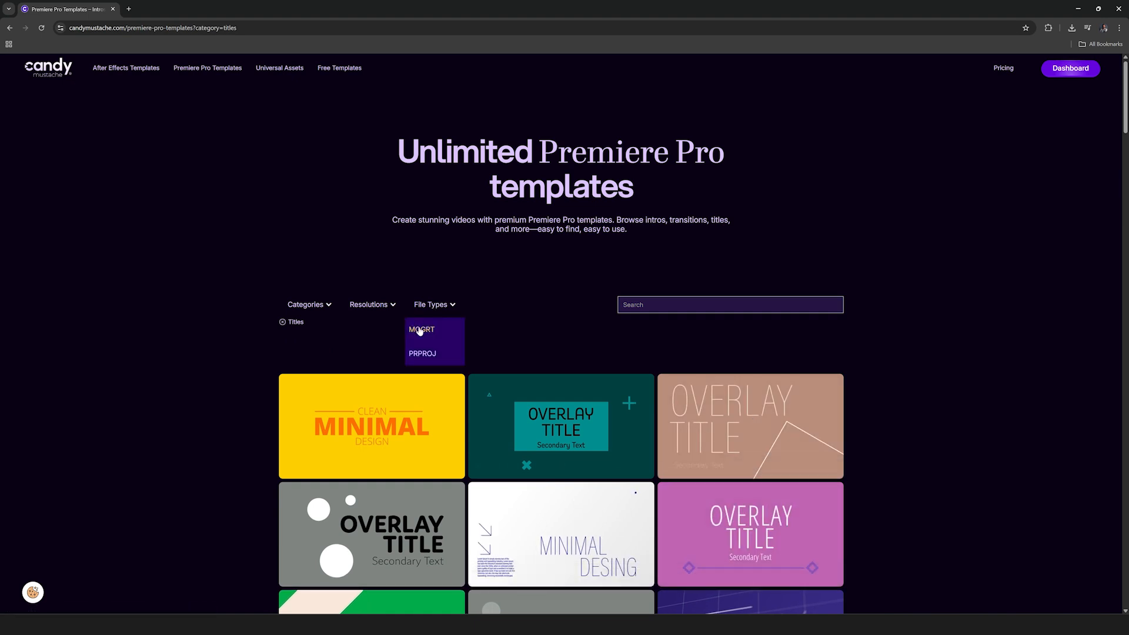
{"action": "left_click", "coordinate": [422, 354]}
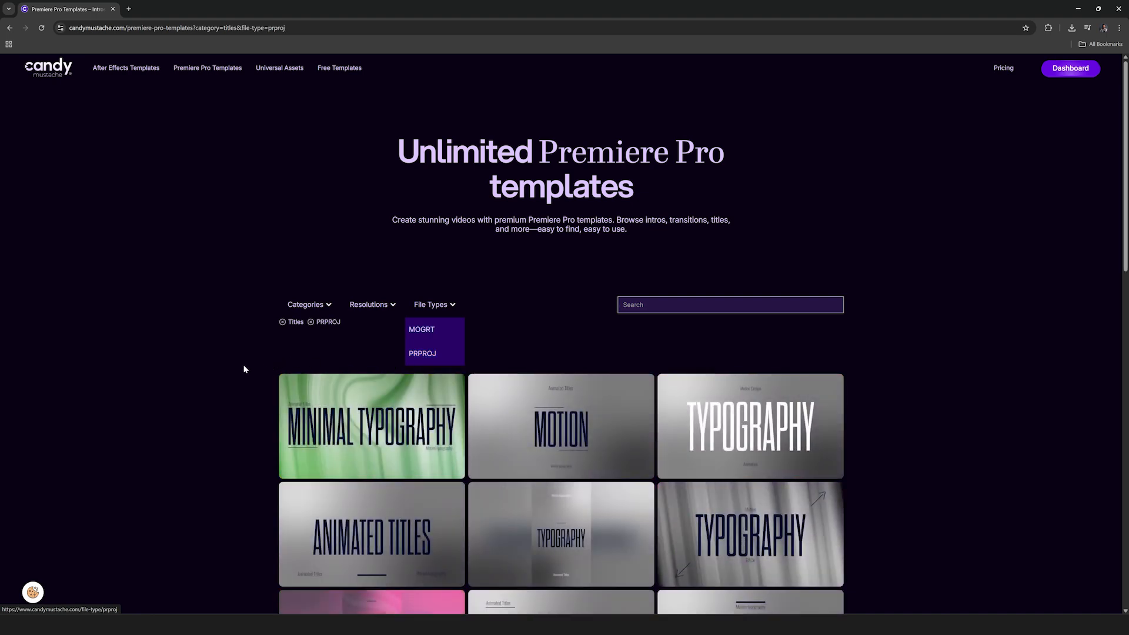
Step: Browse the filtered title templates and download Uncluttered Typography
{"action": "scroll", "coordinate": [188, 404], "scroll_direction": "down", "scroll_amount": 3}
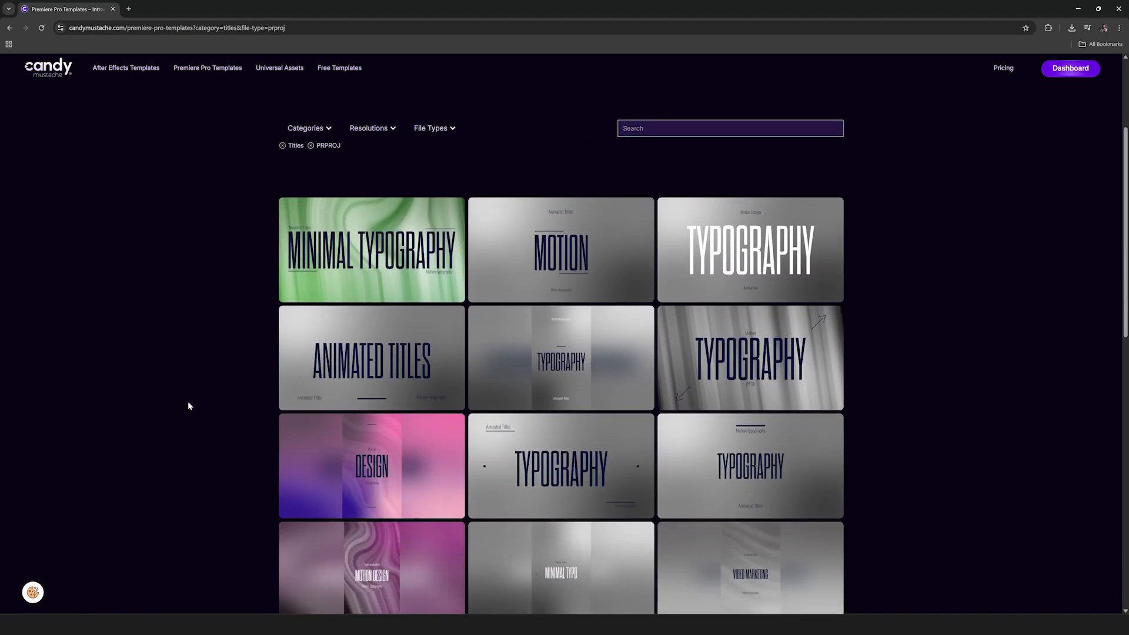
{"action": "mouse_move", "coordinate": [379, 361]}
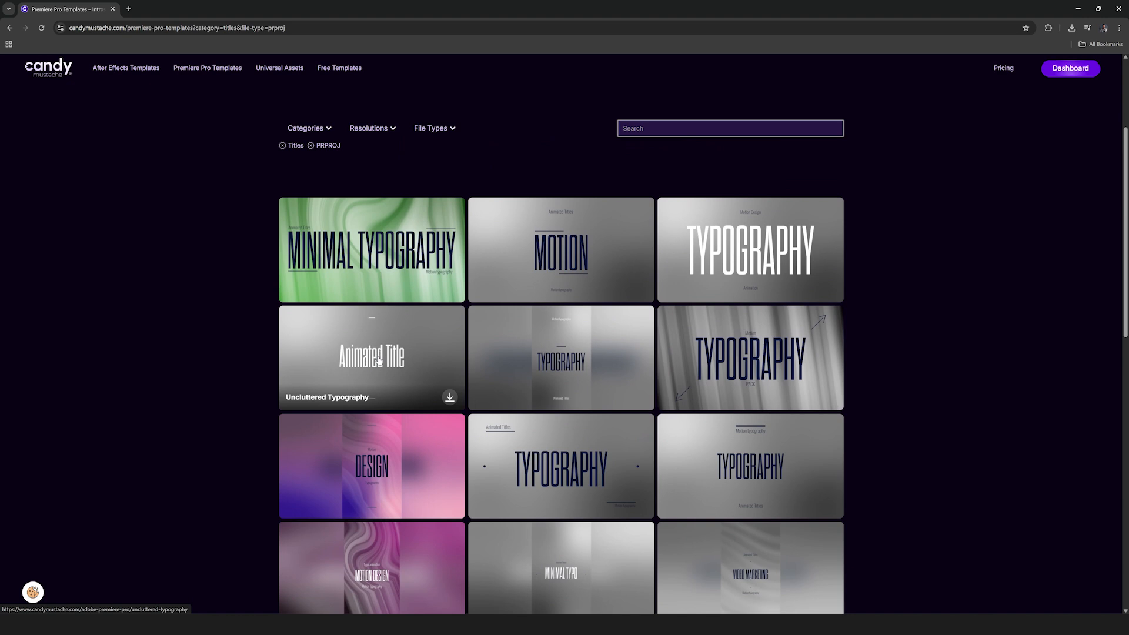
{"action": "left_click", "coordinate": [449, 397]}
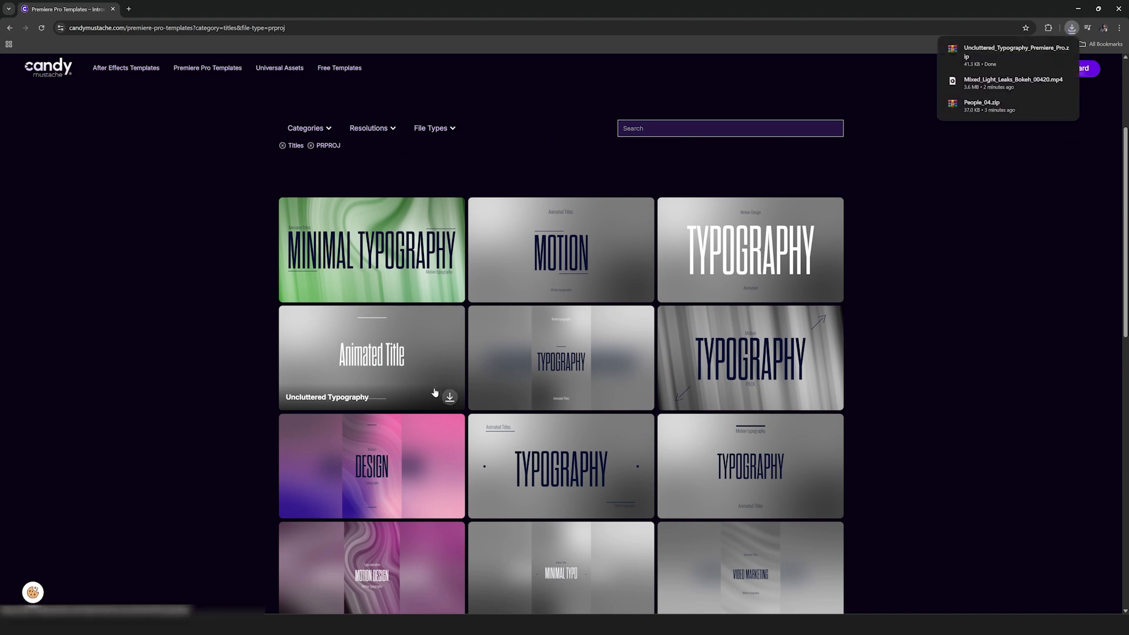
Step: Import the entire UnclutteredTypography.prproj into the Premiere Pro project, creating a folder for the imported items
{"action": "left_click_drag", "start_coordinate": [1017, 54], "coordinate": [1023, 59]}
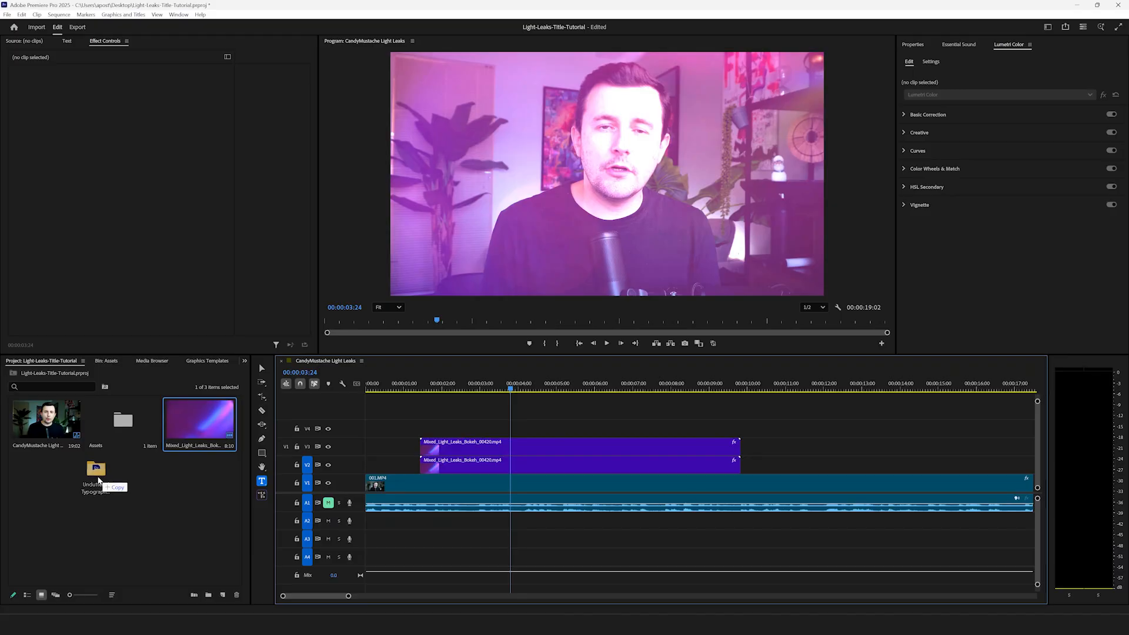
{"action": "left_click_drag", "start_coordinate": [98, 480], "coordinate": [117, 485]}
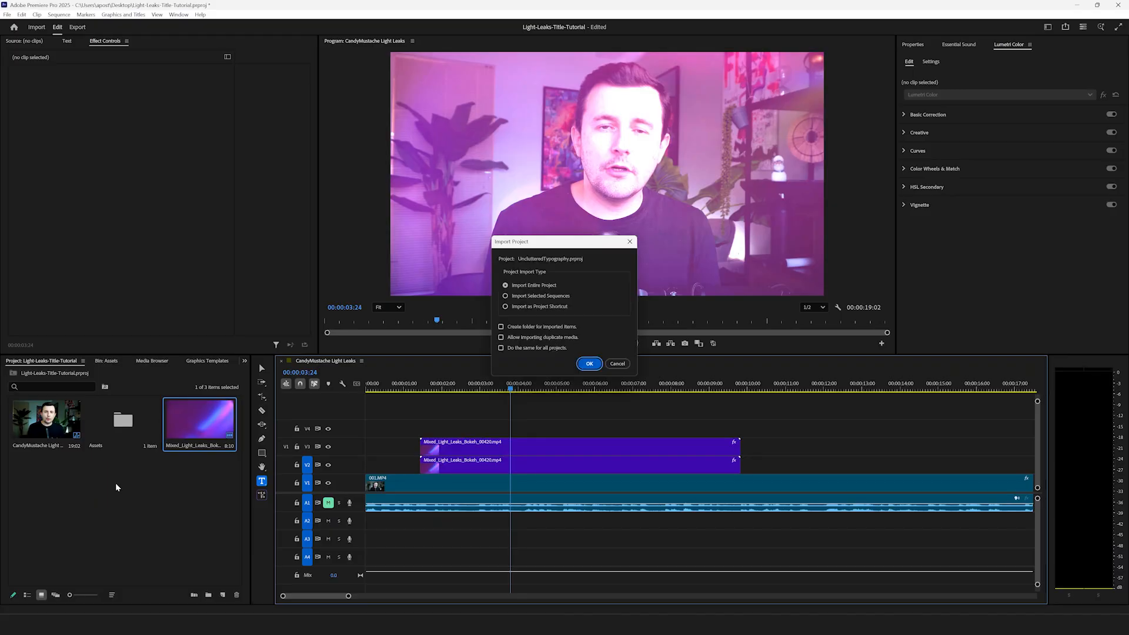
{"action": "left_click", "coordinate": [527, 326]}
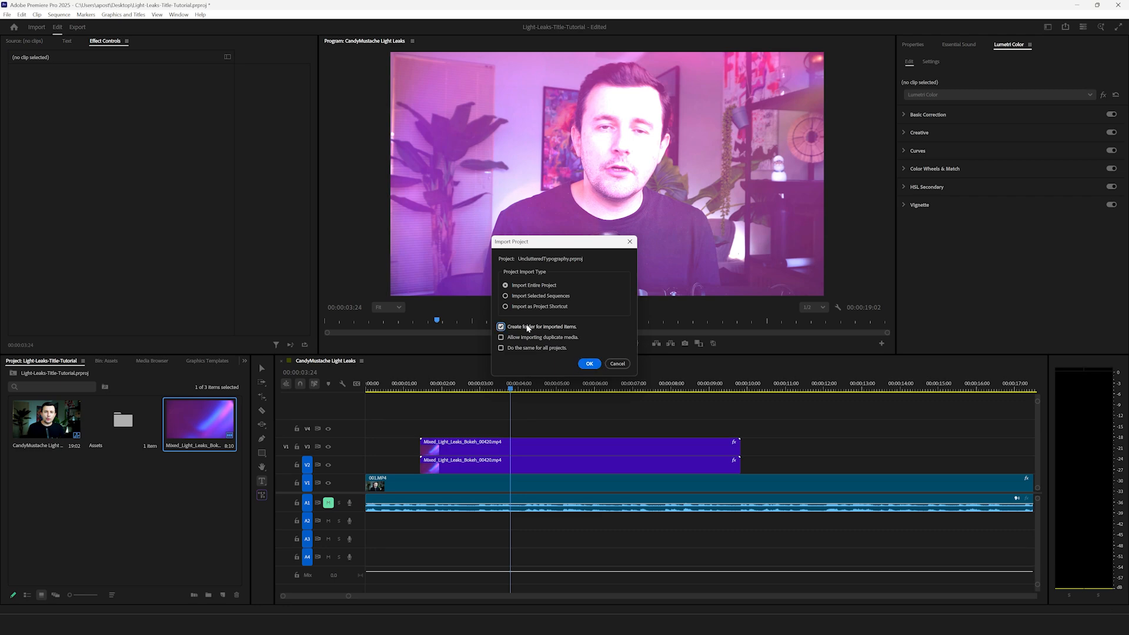
{"action": "left_click", "coordinate": [589, 368]}
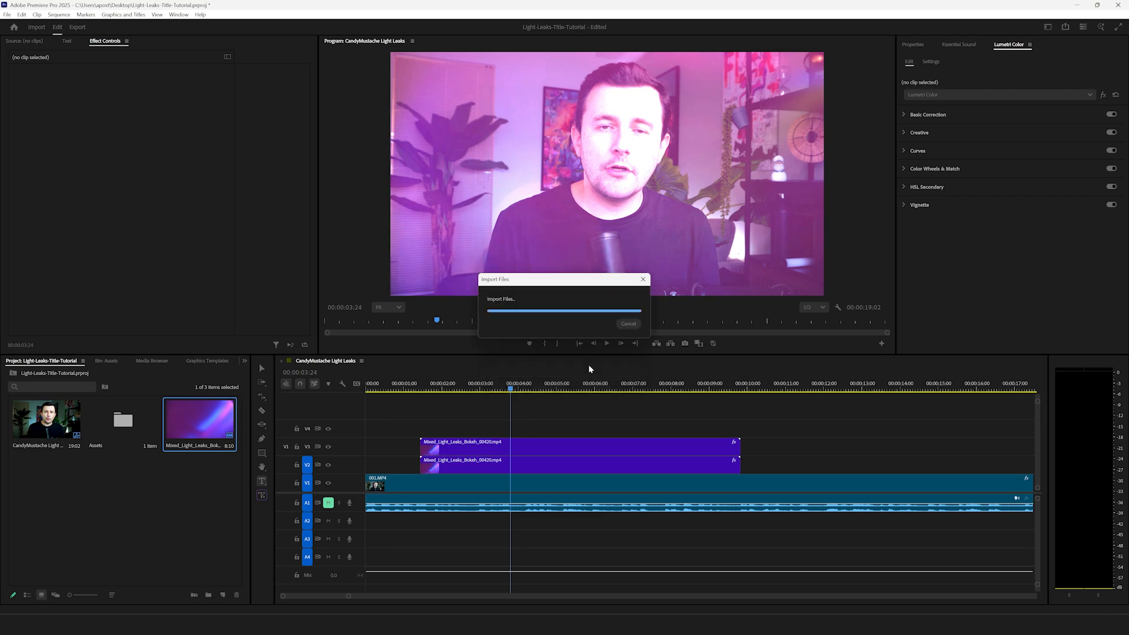
Step: Place the Animated-Title-04 sequence from the imported bin on track V4, aligned with the start of the light leak clips
{"action": "double_click", "coordinate": [43, 482]}
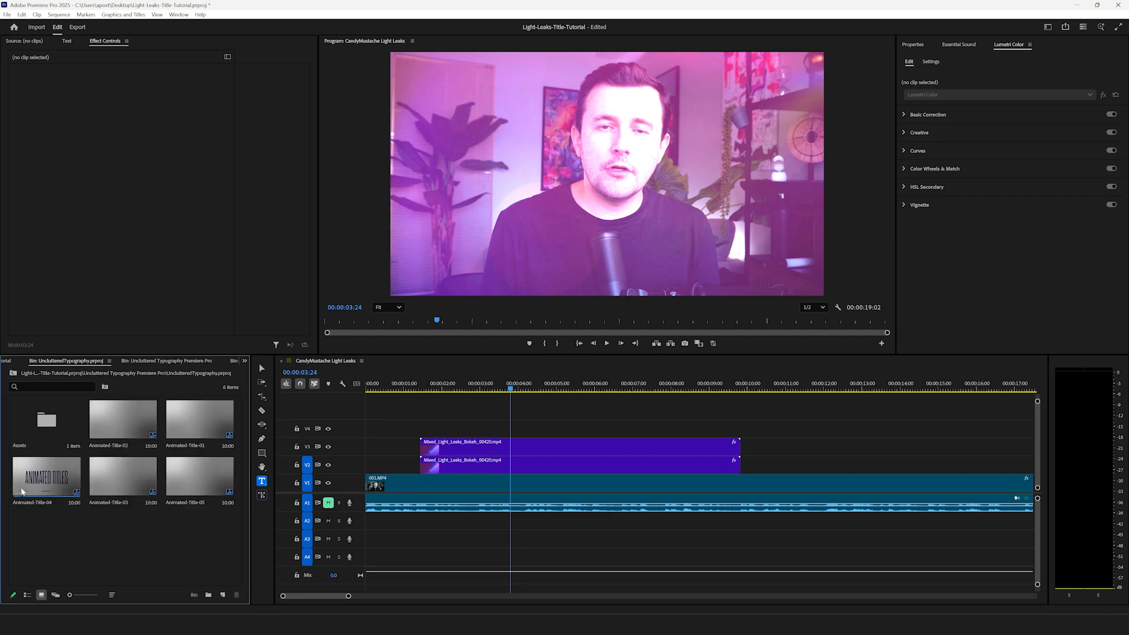
{"action": "left_click_drag", "start_coordinate": [41, 488], "coordinate": [424, 432]}
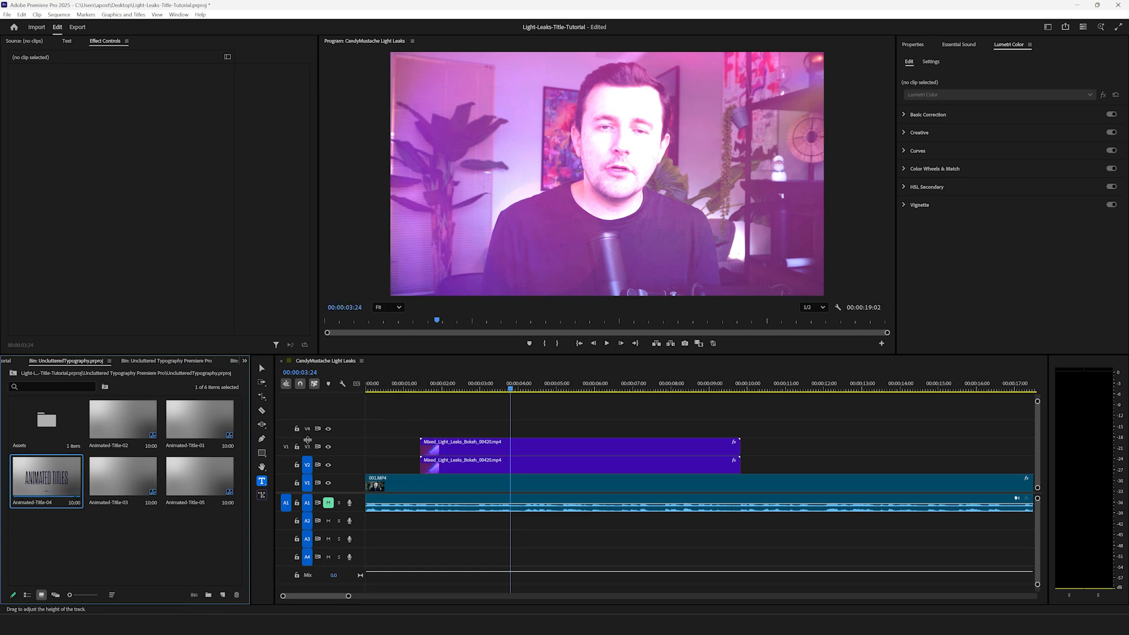
{"action": "left_click", "coordinate": [307, 430]}
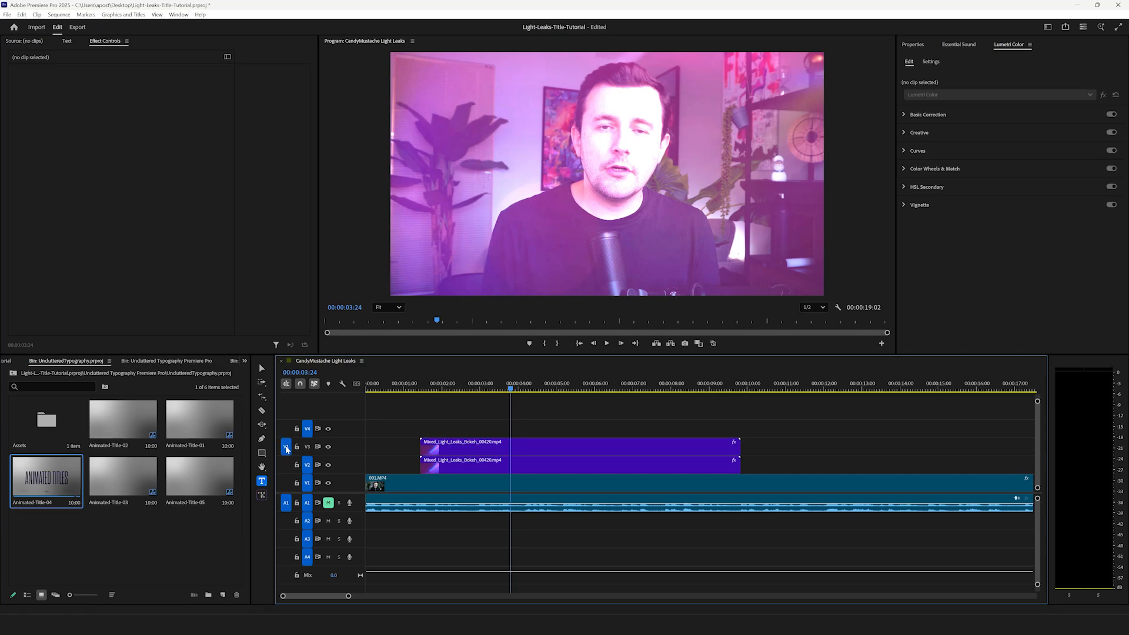
{"action": "left_click", "coordinate": [286, 429]}
{"action": "left_click_drag", "start_coordinate": [394, 448], "coordinate": [442, 436]}
Step: Rate-stretch both light leak clips on V3 and V2 to end together with the Animated-Title-04 clip
{"action": "left_click", "coordinate": [487, 449]}
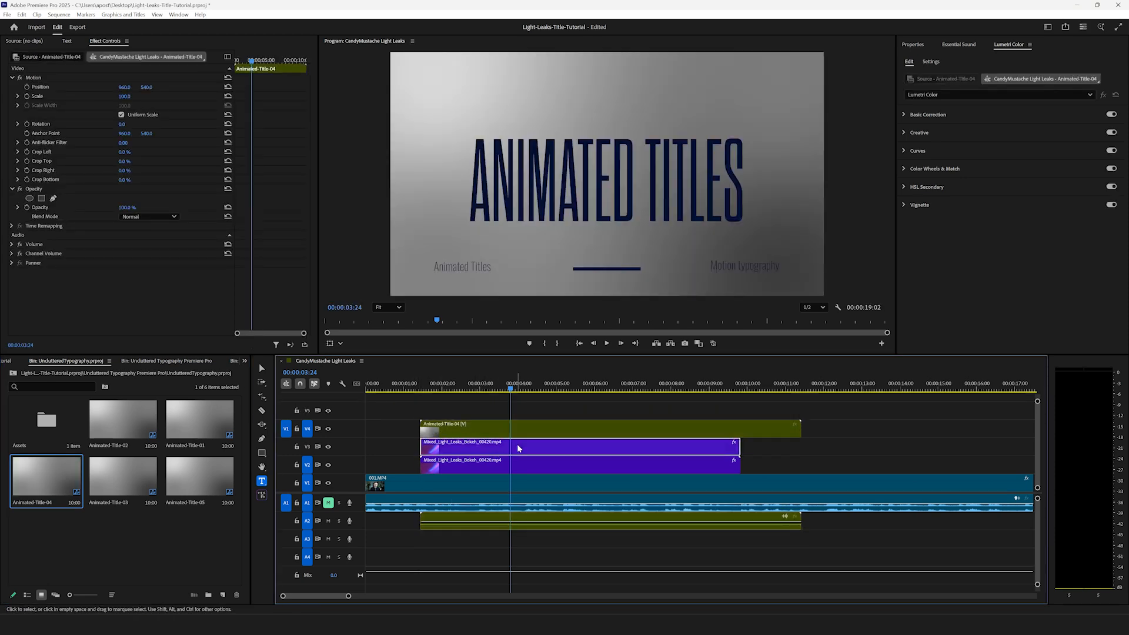
{"action": "left_click", "coordinate": [262, 398]}
{"action": "left_click", "coordinate": [263, 399]}
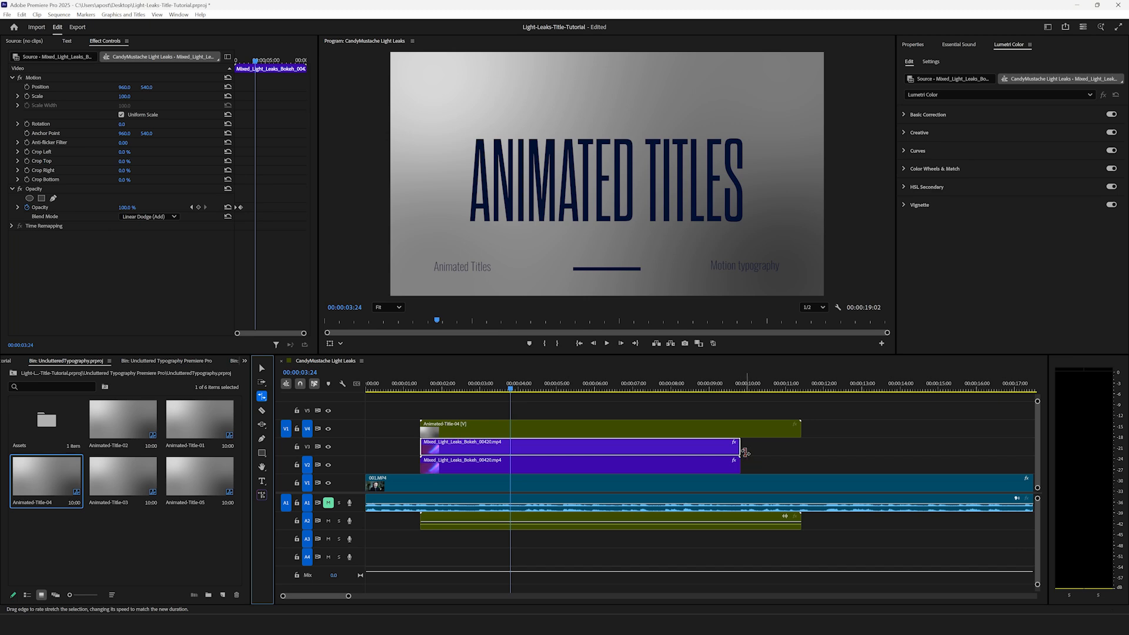
{"action": "left_click", "coordinate": [804, 448]}
{"action": "left_click_drag", "start_coordinate": [739, 447], "coordinate": [801, 448]}
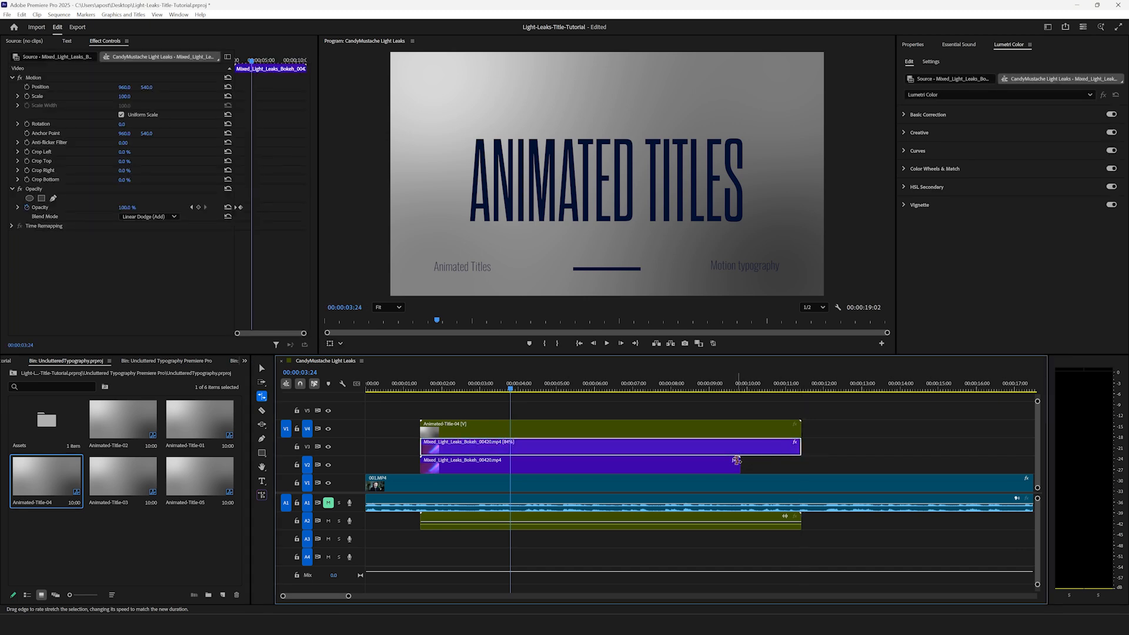
{"action": "left_click_drag", "start_coordinate": [740, 465], "coordinate": [801, 465]}
Step: Open the nested Animated-Title-04 sequence and delete its Change Color Here background clip from V1
{"action": "left_click", "coordinate": [441, 389]}
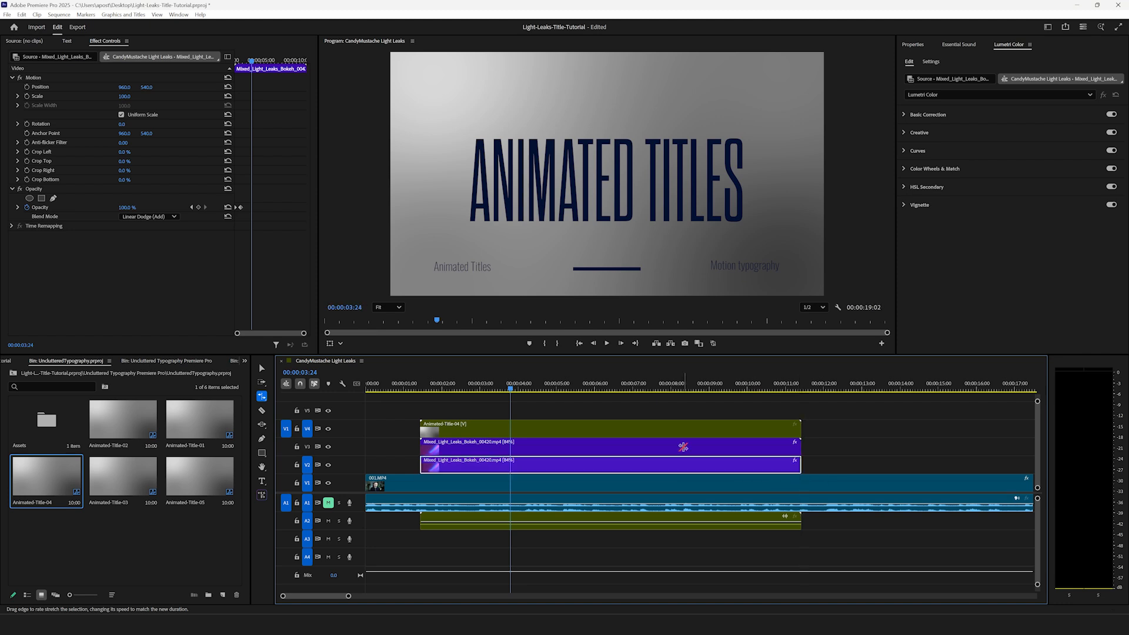
{"action": "left_click_drag", "start_coordinate": [443, 399], "coordinate": [612, 425]}
{"action": "key", "text": "v"}
{"action": "double_click", "coordinate": [588, 426]}
{"action": "left_click", "coordinate": [400, 486]}
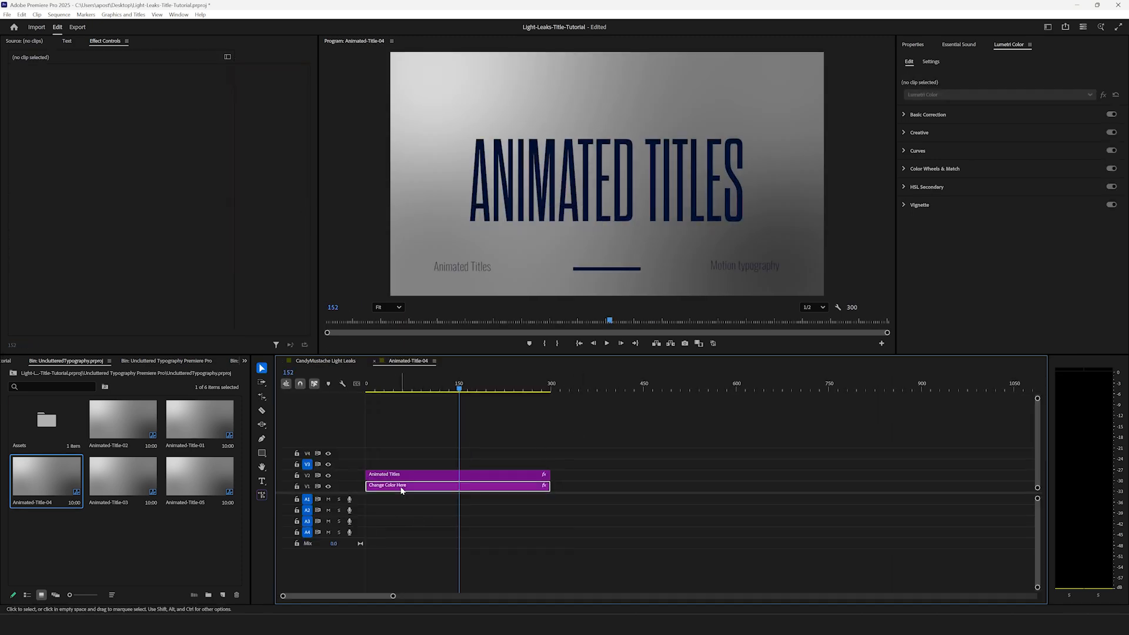
{"action": "key", "text": "Delete"}
Step: Replace the large ANIMATED TITLES text in the Animated Titles graphic with LIGHT LEAKS
{"action": "left_click_drag", "start_coordinate": [417, 388], "coordinate": [430, 388]}
{"action": "left_click", "coordinate": [442, 478]}
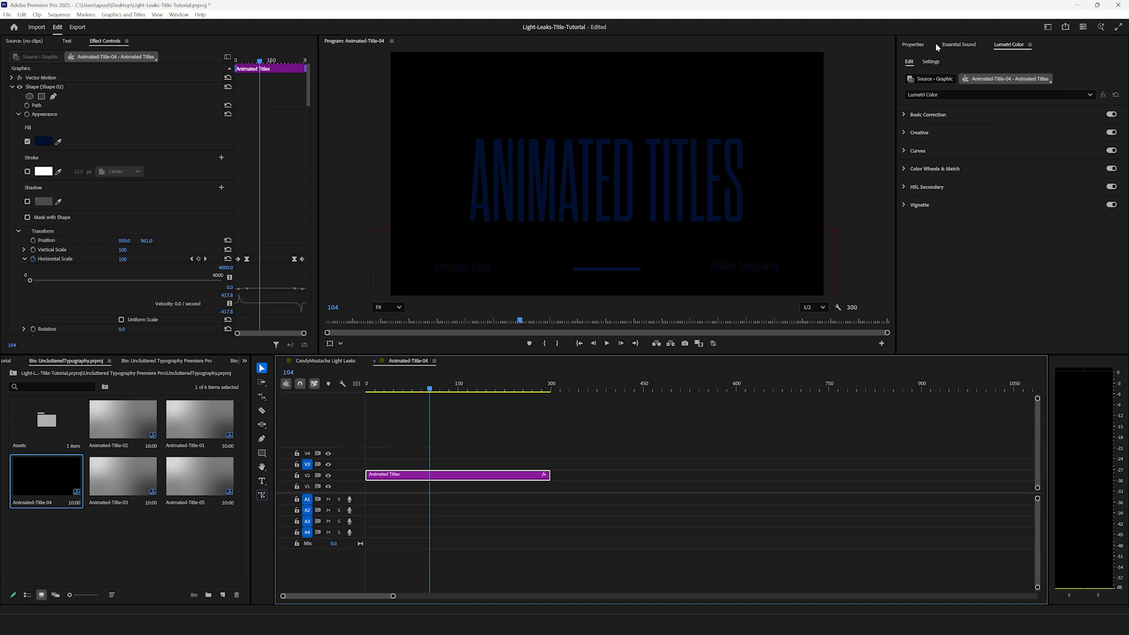
{"action": "left_click", "coordinate": [914, 44]}
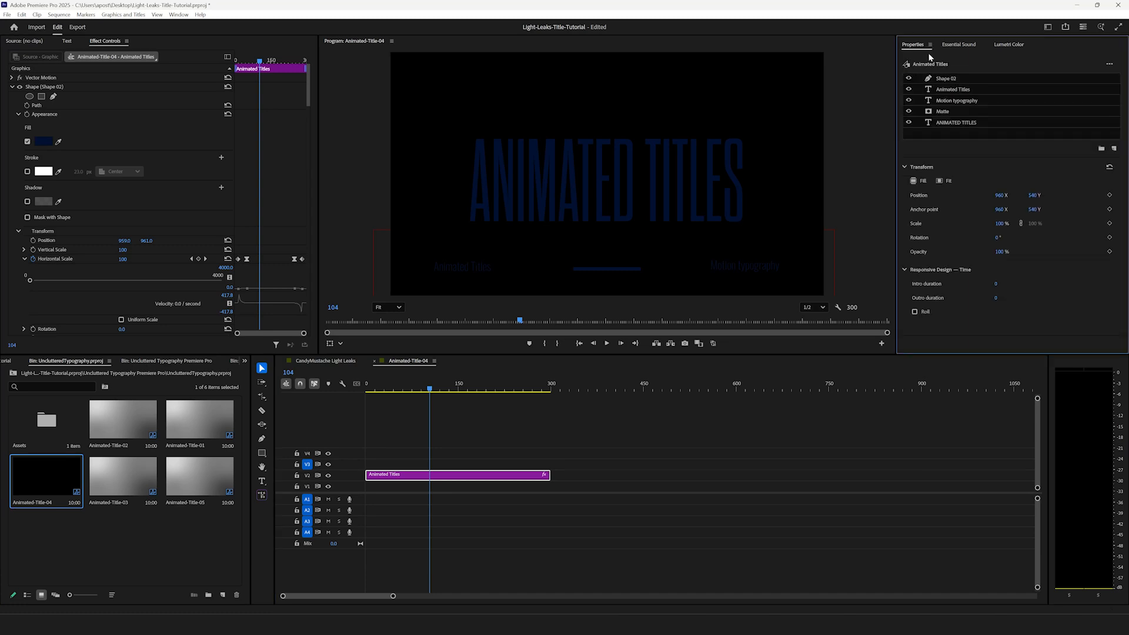
{"action": "left_click", "coordinate": [964, 93]}
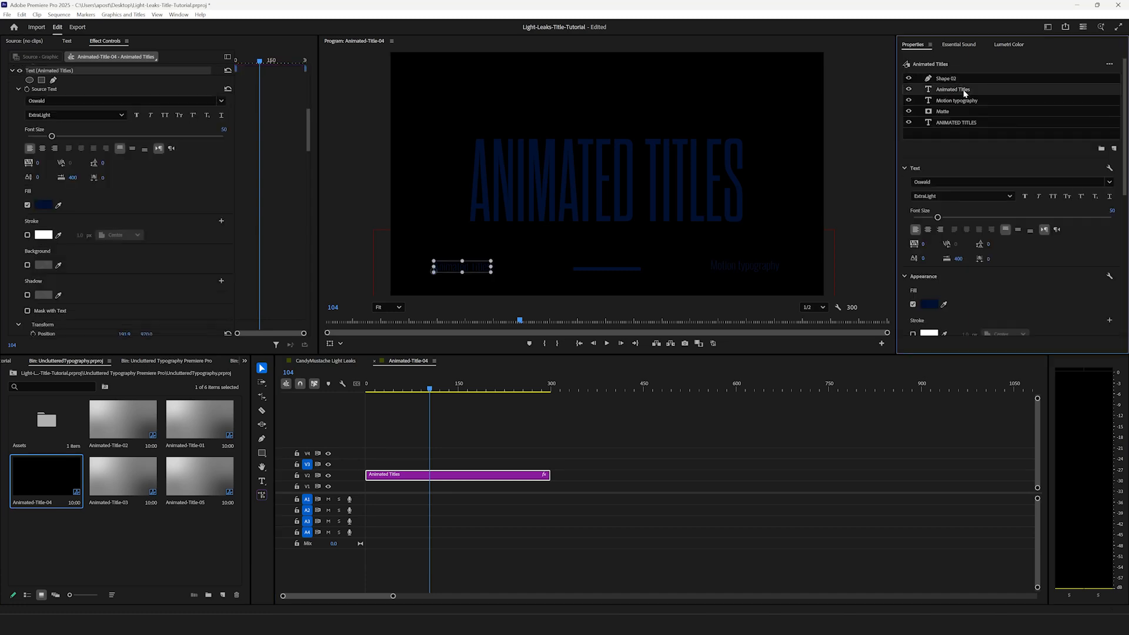
{"action": "left_click", "coordinate": [716, 168]}
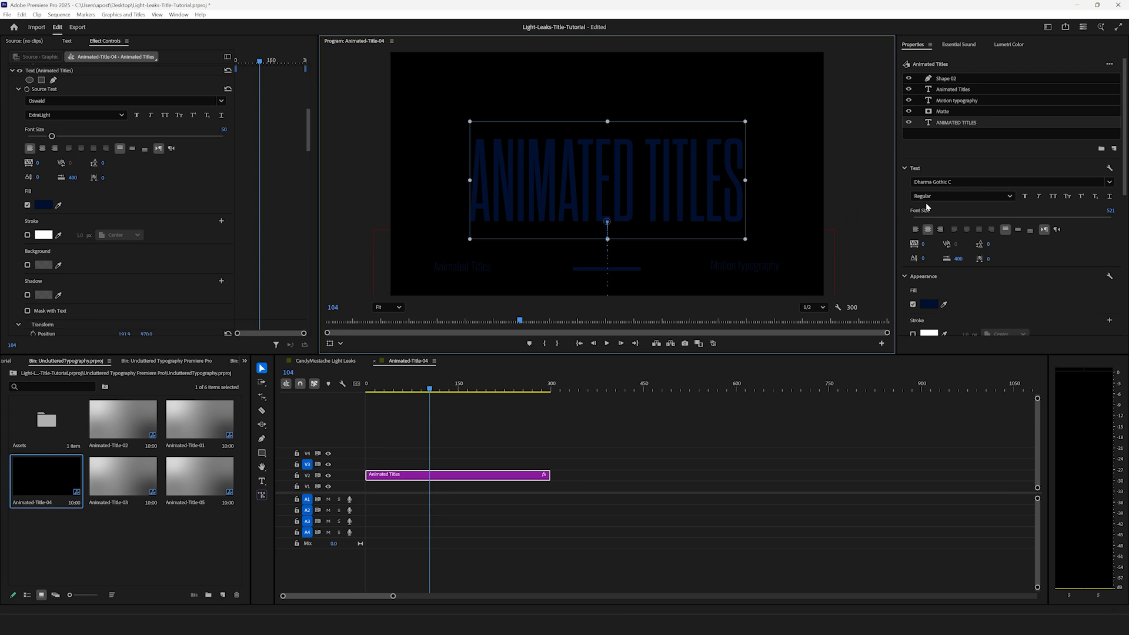
{"action": "double_click", "coordinate": [723, 191]}
{"action": "type", "text": "L"}
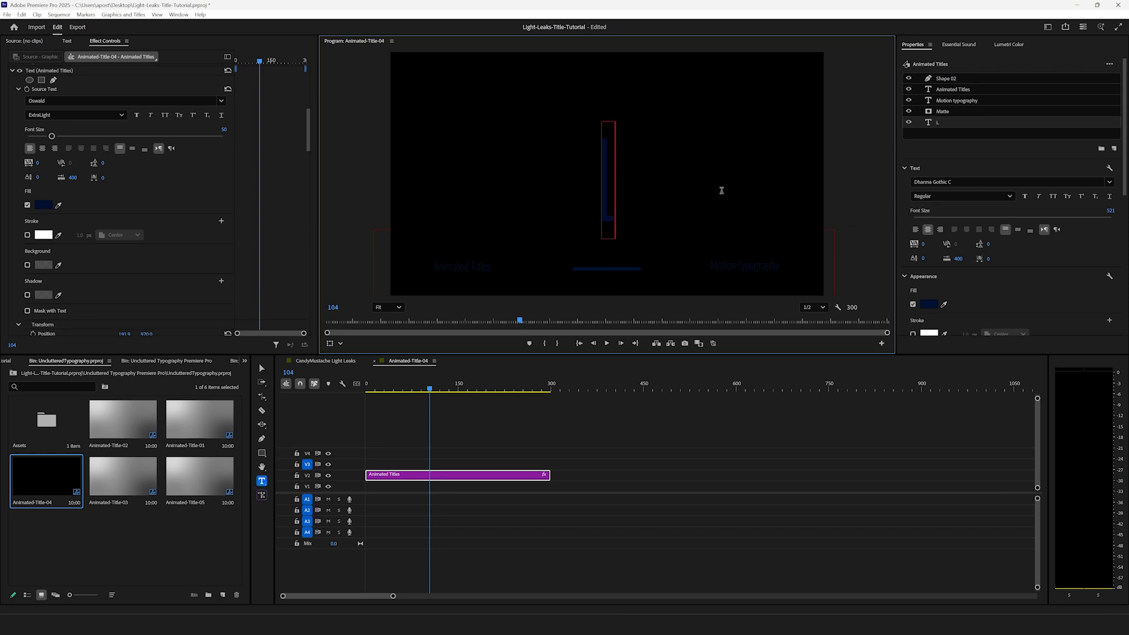
{"action": "type", "text": "IGHT LE"}
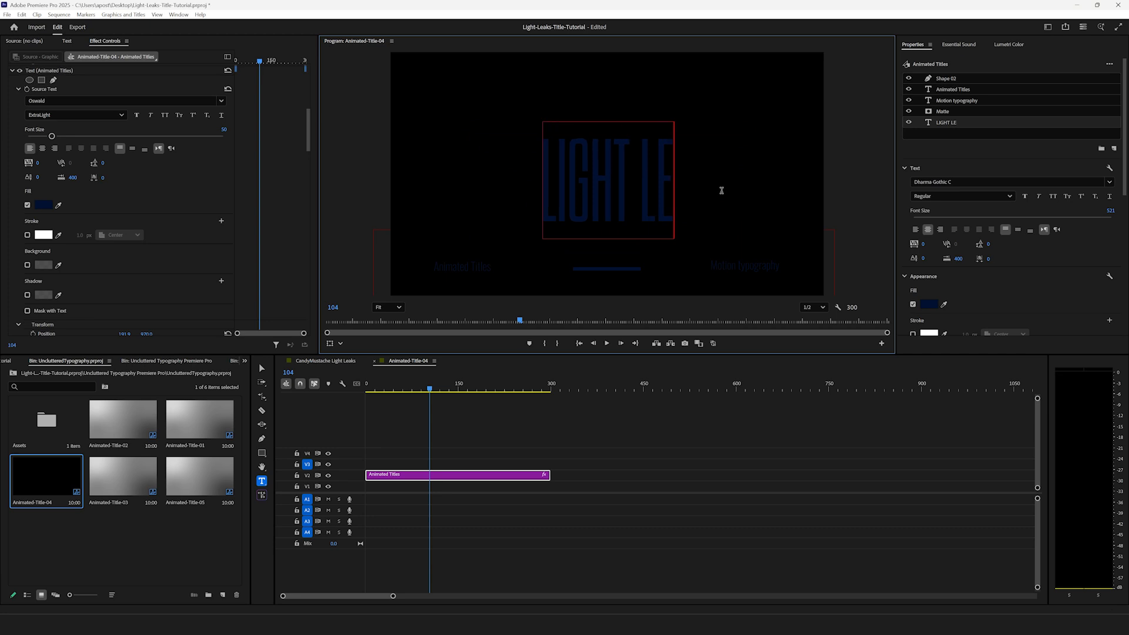
{"action": "type", "text": "AKS"}
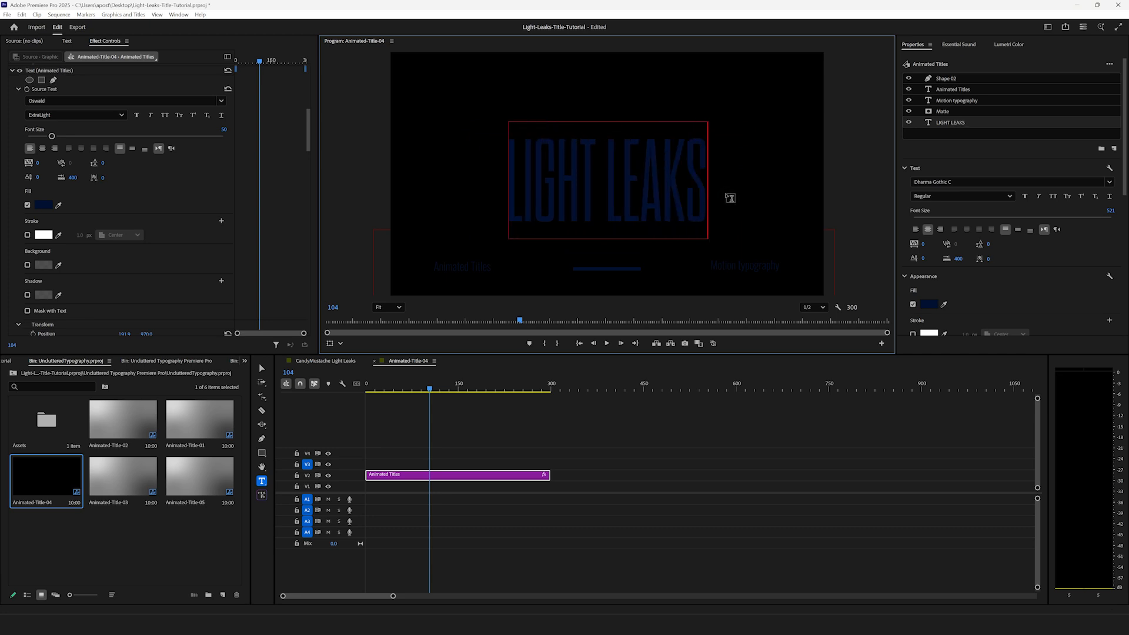
Step: Change the LIGHT LEAKS text's fill to white and set its font size to 650
{"action": "key", "text": "ctrl+a"}
{"action": "left_click", "coordinate": [928, 305]}
{"action": "left_click_drag", "start_coordinate": [500, 338], "coordinate": [413, 393]}
{"action": "left_click", "coordinate": [625, 383]}
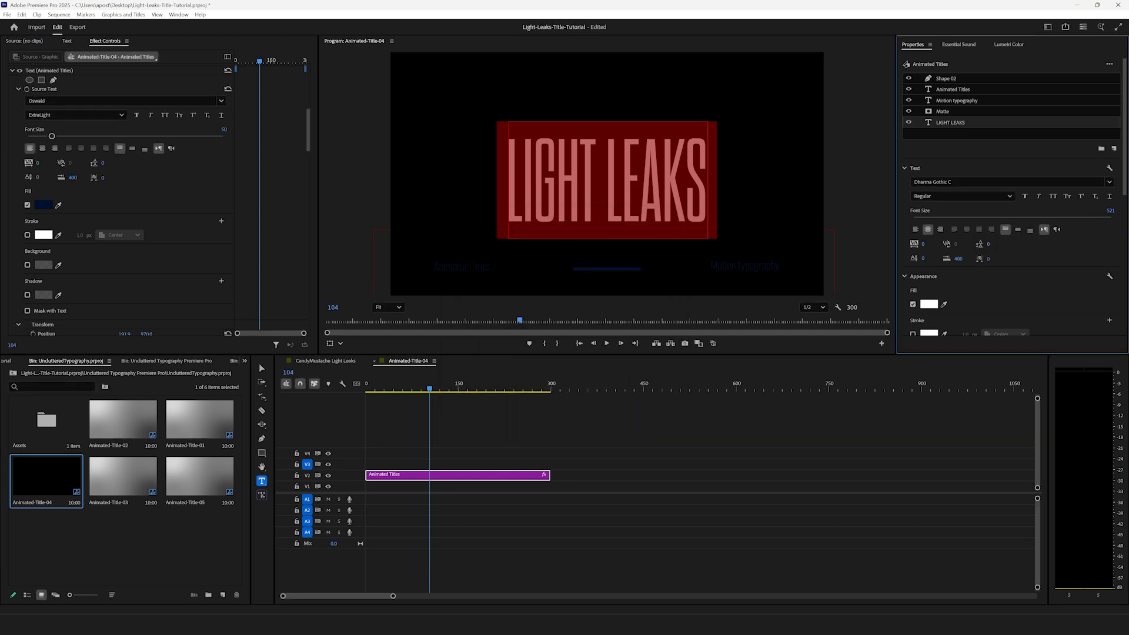
{"action": "type", "text": "650"}
{"action": "key", "text": "Return"}
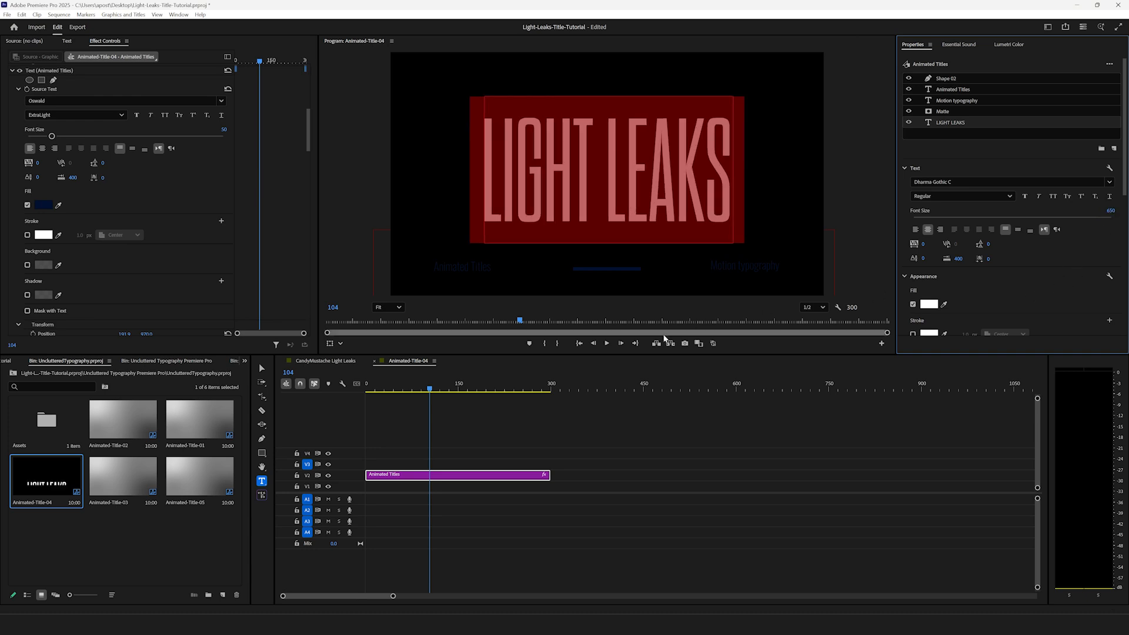
Step: Scrub through the edited title, return to the CandyMustache Light Leaks sequence and play it back from 00:00:01:07
{"action": "left_click", "coordinate": [591, 424]}
{"action": "left_click_drag", "start_coordinate": [370, 389], "coordinate": [421, 393]}
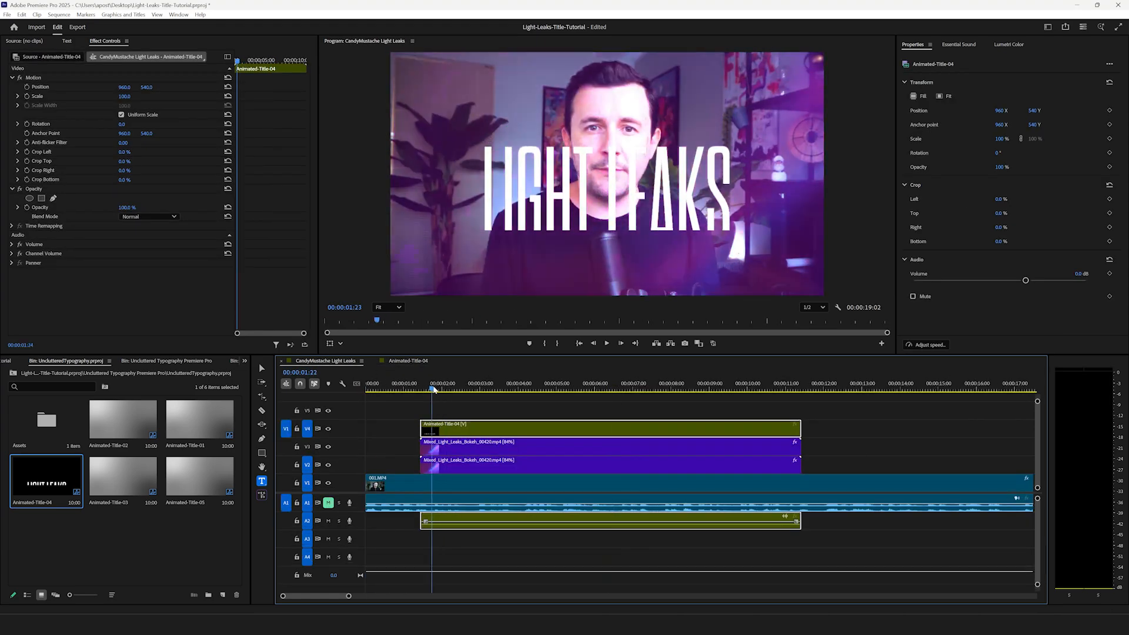
{"action": "left_click", "coordinate": [413, 389]}
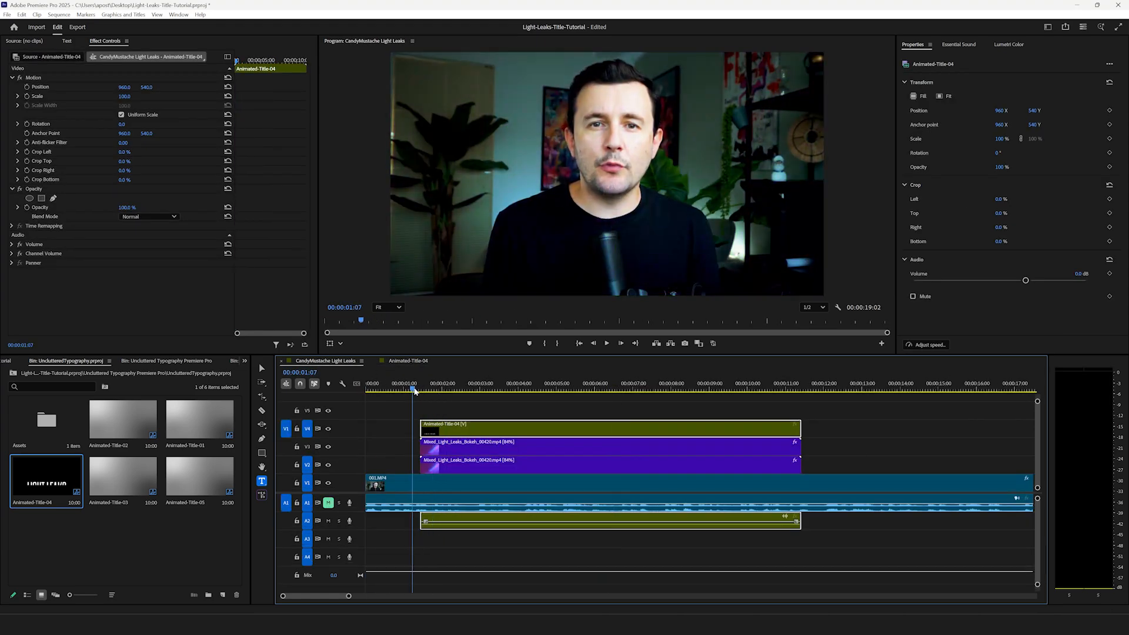
{"action": "key", "text": "space"}
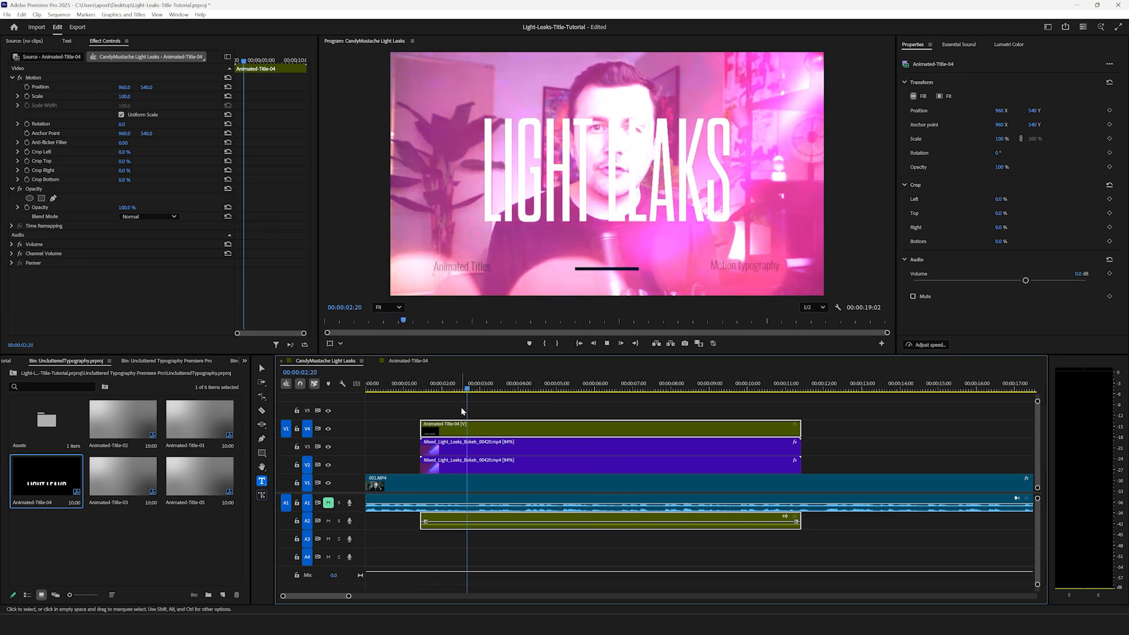
{"action": "key", "text": "space"}
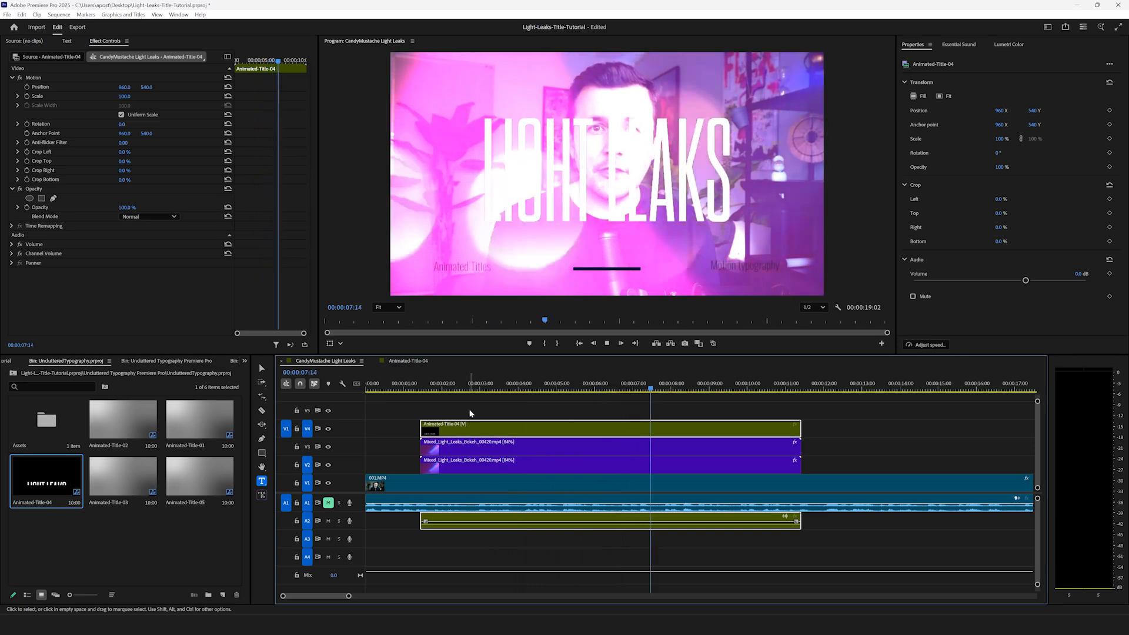
{"action": "key", "text": "space"}
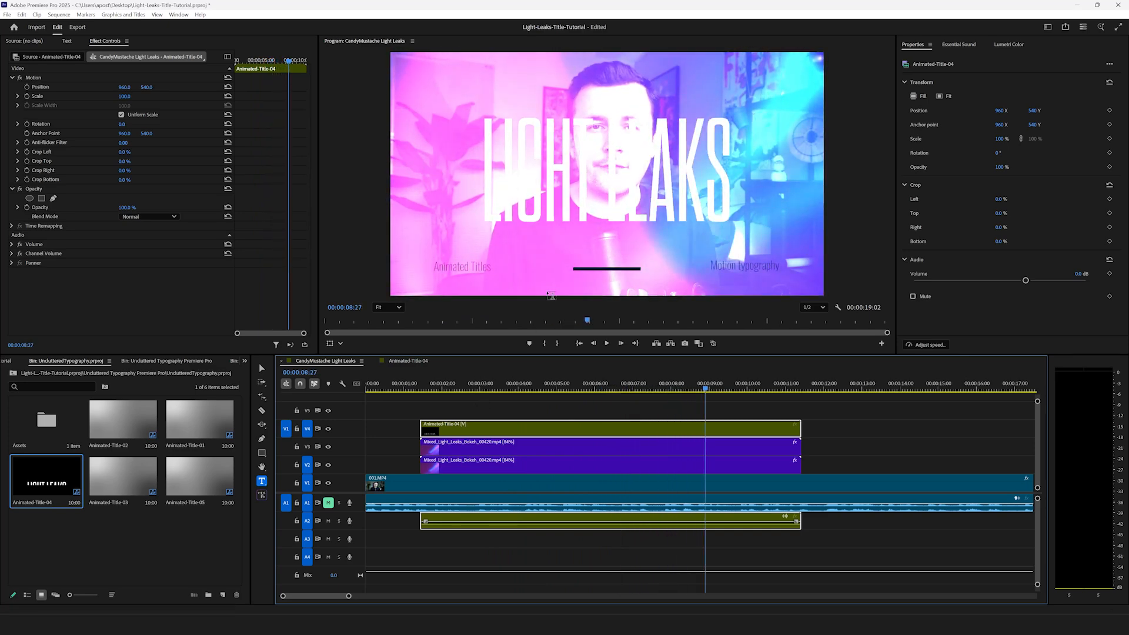
Step: Select the light leaks bokeh clip on V3 and try the Darken blend mode on it at 00:00:04:18
{"action": "left_click_drag", "start_coordinate": [728, 393], "coordinate": [747, 390]}
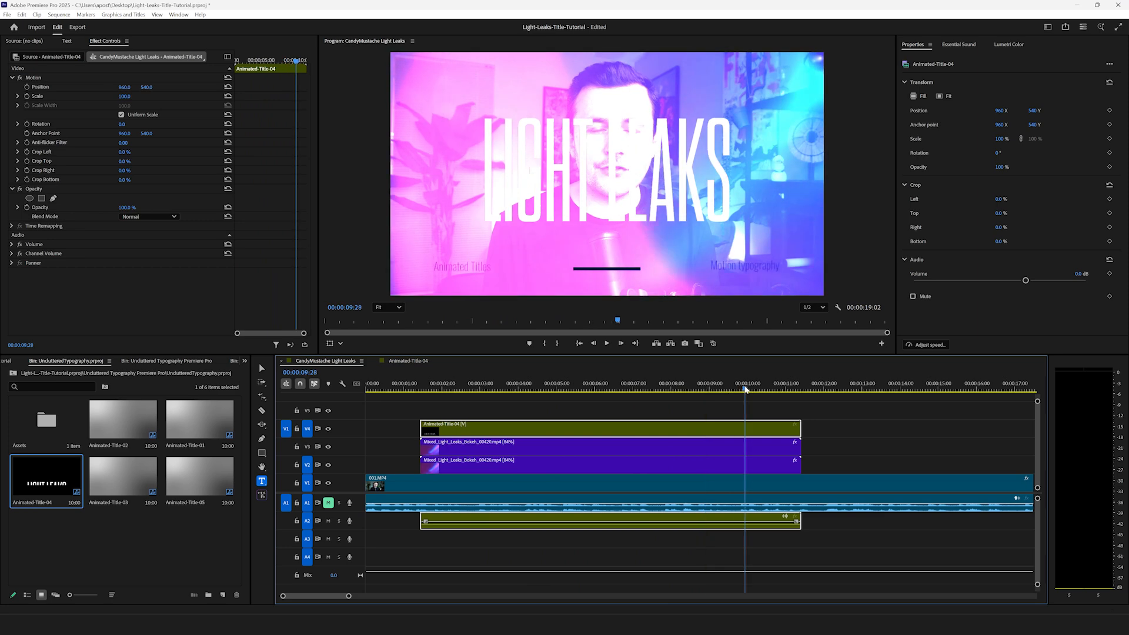
{"action": "key", "text": "v"}
{"action": "left_click", "coordinate": [595, 451]}
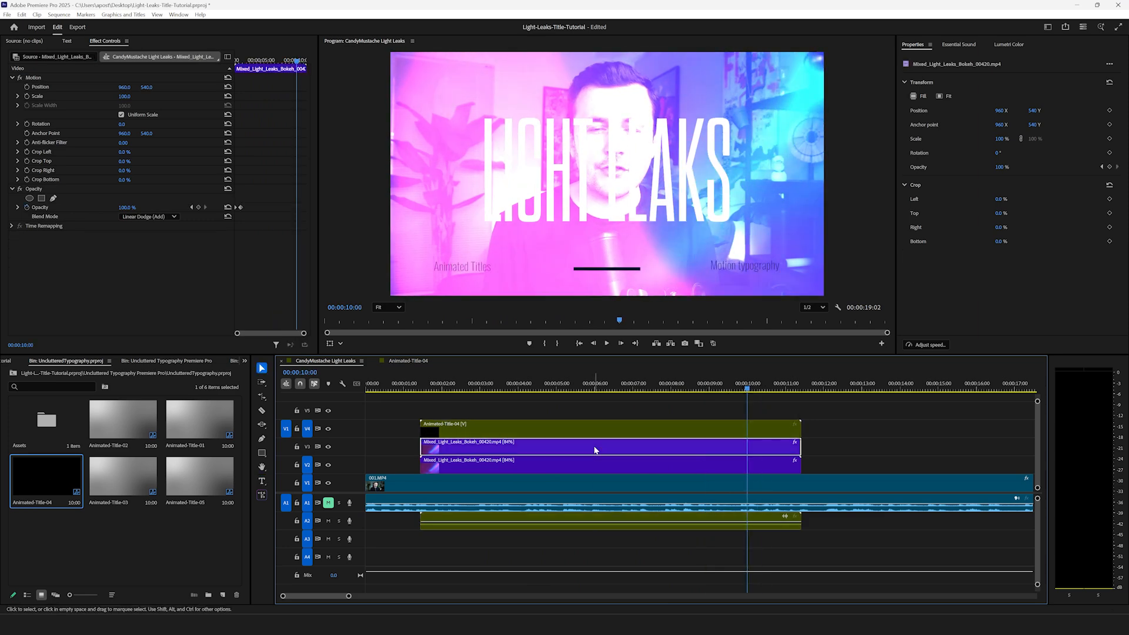
{"action": "left_click_drag", "start_coordinate": [595, 391], "coordinate": [541, 392]}
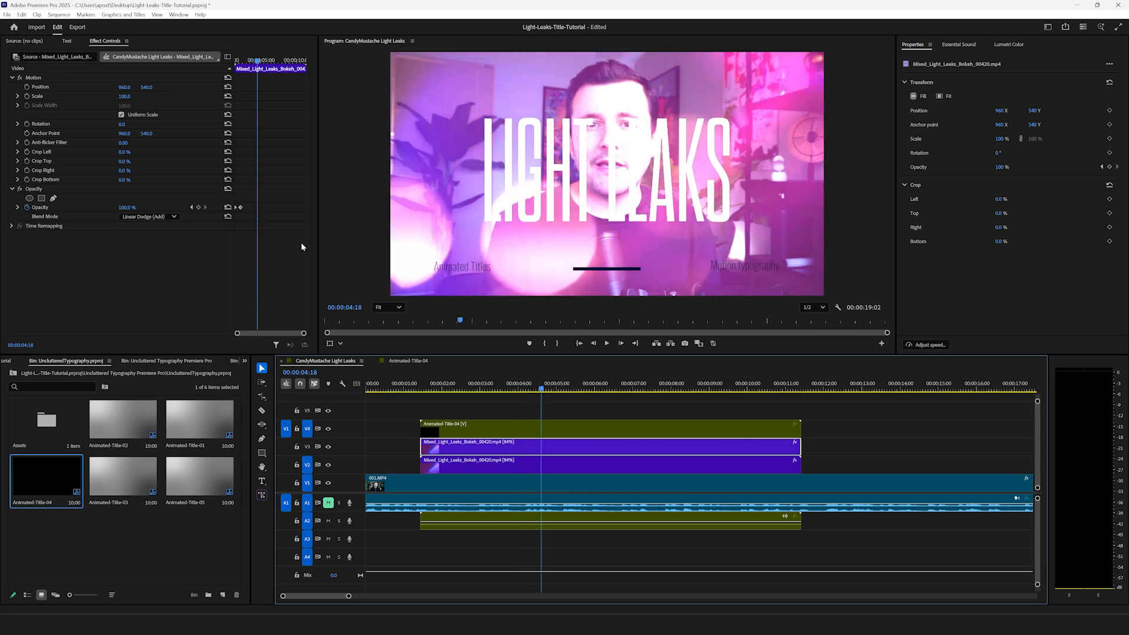
{"action": "left_click", "coordinate": [146, 218]}
{"action": "left_click", "coordinate": [141, 254]}
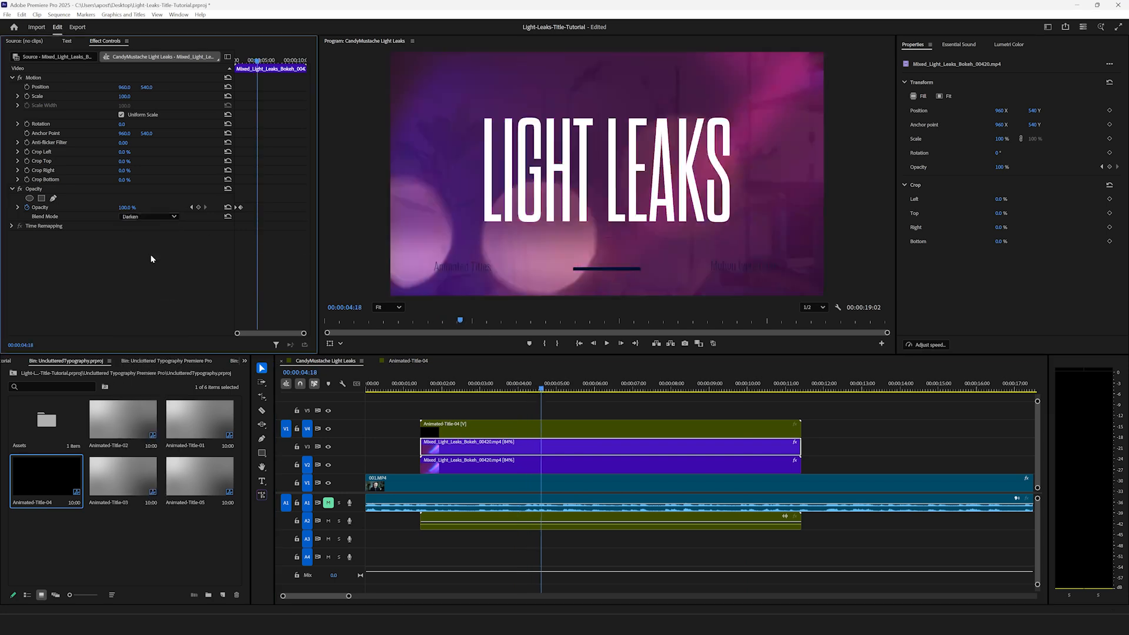
Step: Set the V3 light leaks clip's blend mode to Multiply and play the sequence back from before the title starts
{"action": "left_click", "coordinate": [153, 217]}
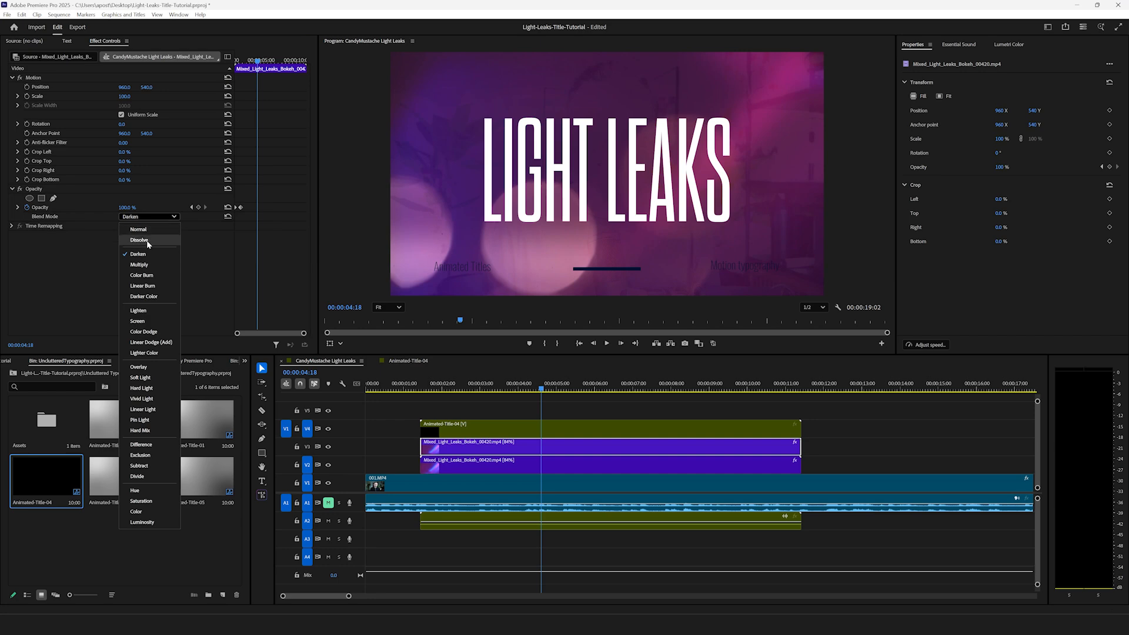
{"action": "left_click", "coordinate": [151, 264]}
{"action": "left_click_drag", "start_coordinate": [451, 384], "coordinate": [375, 434]}
{"action": "key", "text": "space"}
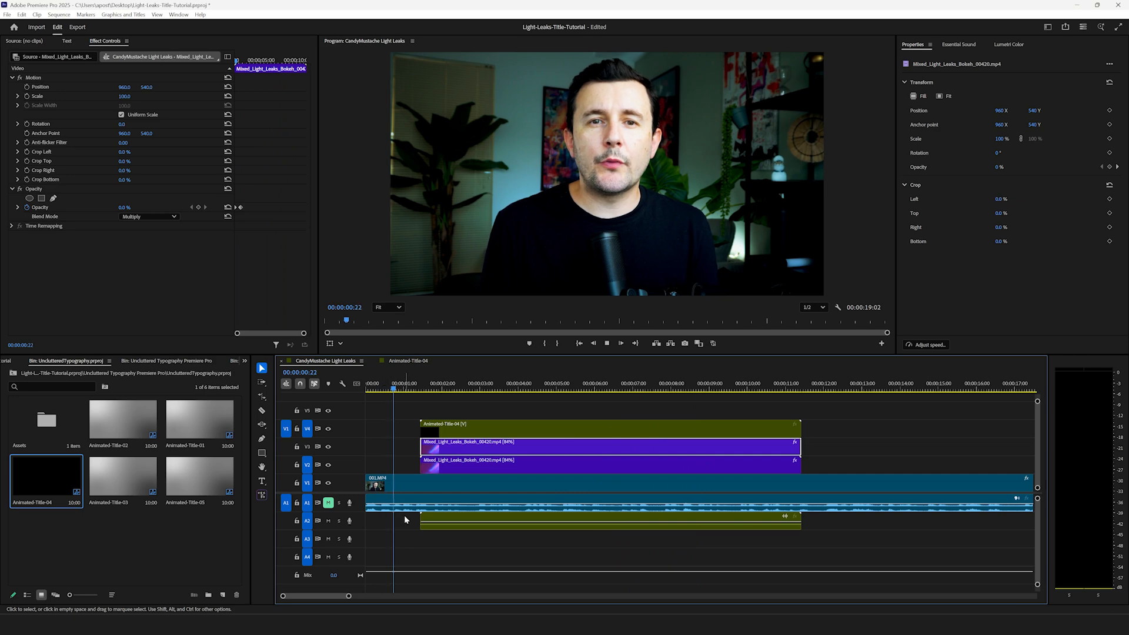